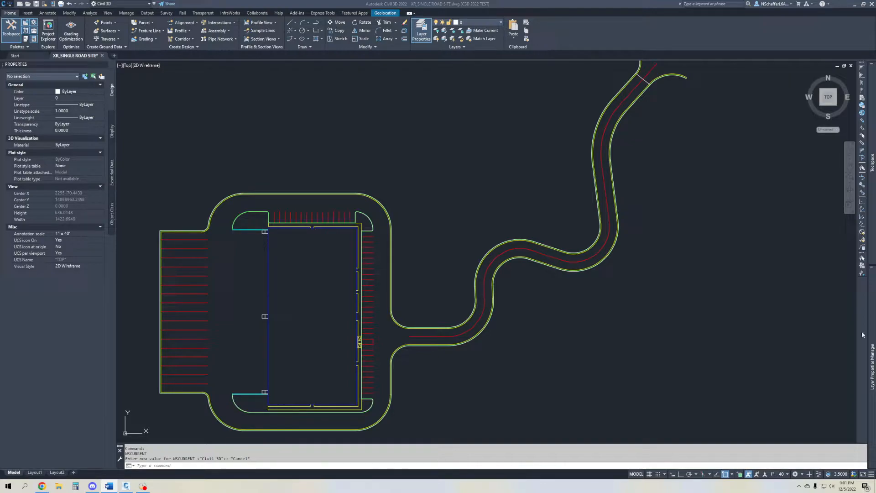
- Start creating an alignment from objects using the red road centerline polyline, accepting the default direction
scroll(726, 199, down, 1)
mouse_move(725, 200)
middle_down()
mouse_move(670, 227)
mouse_move(623, 216)
mouse_move(734, 203)
middle_up()
scroll(622, 215, up, 2)
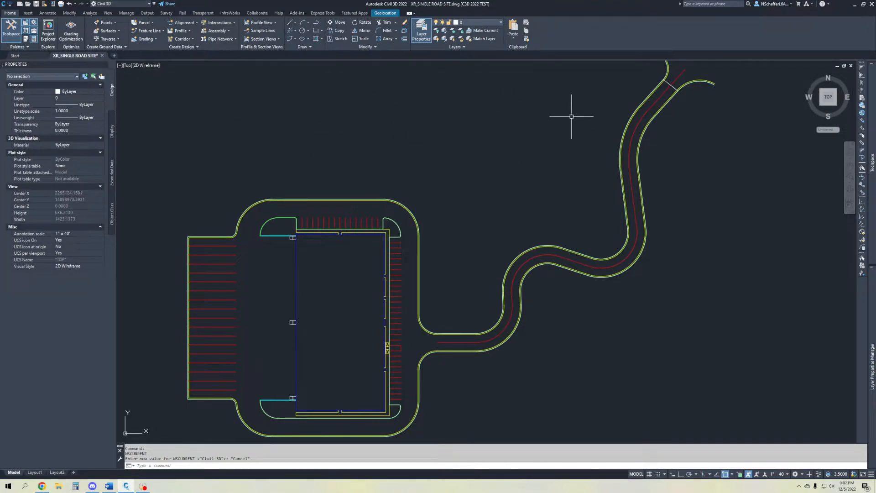
click(657, 99)
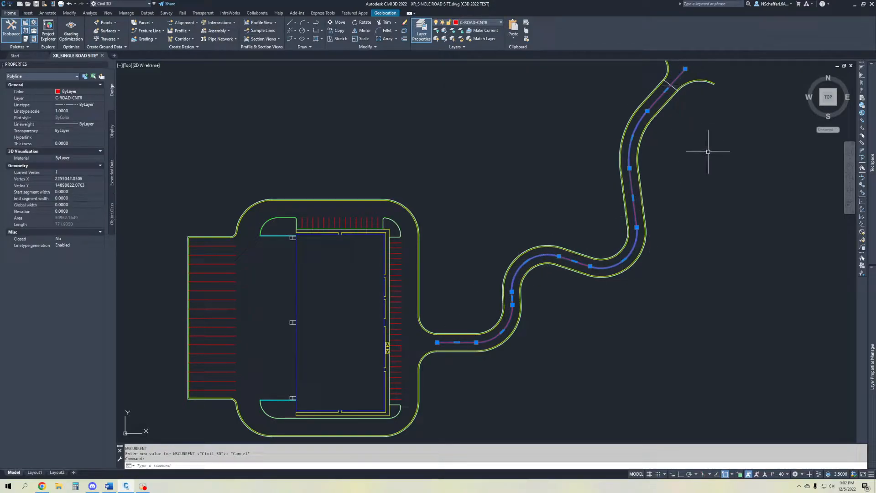
key(Escape)
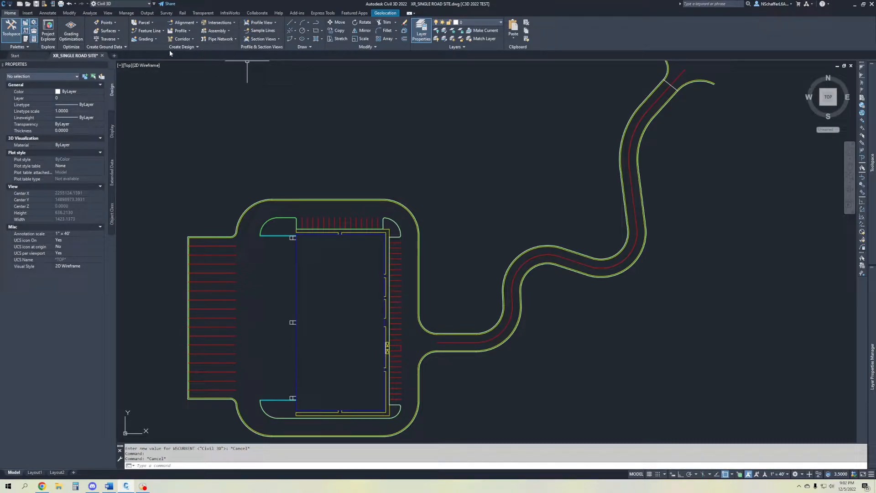
click(184, 23)
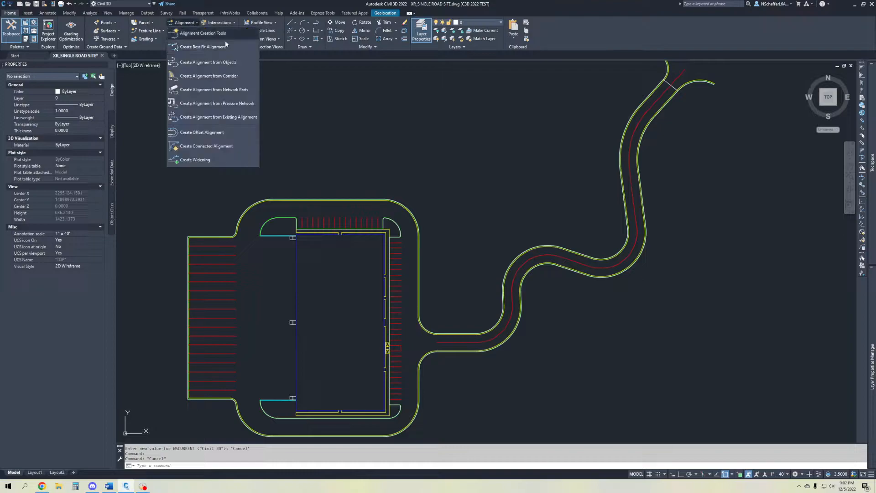
click(197, 63)
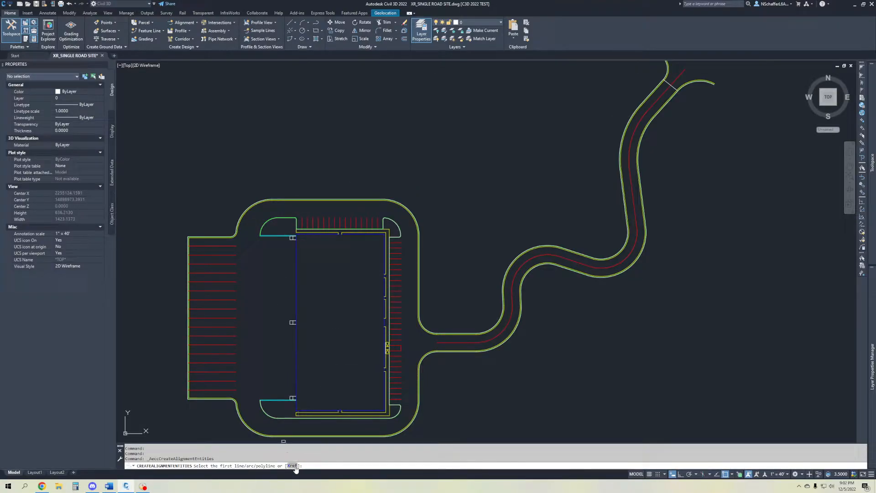
click(635, 238)
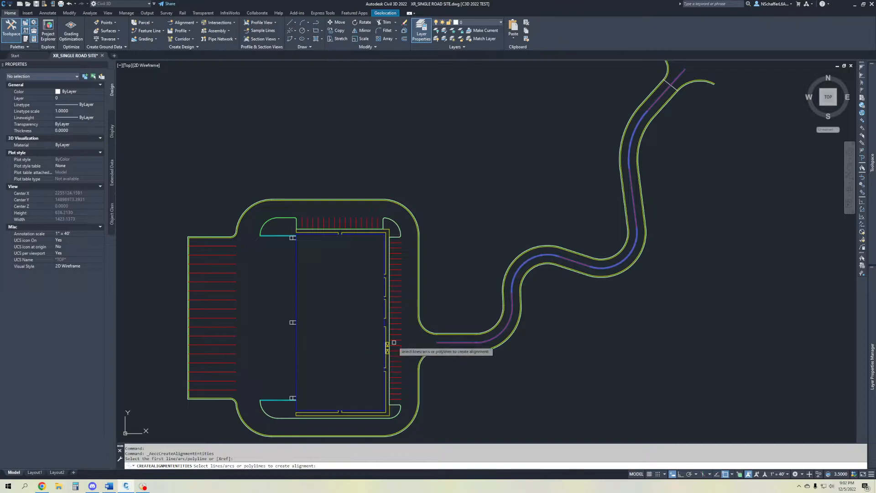
key(Return)
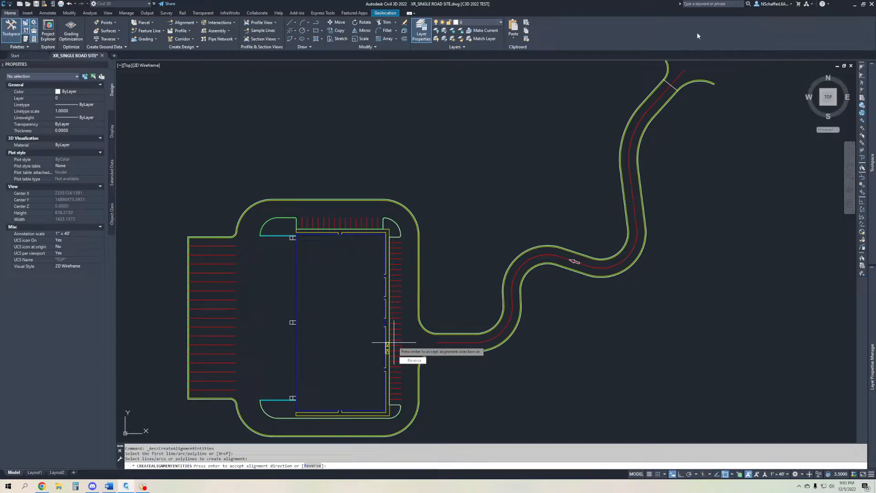
key(Return)
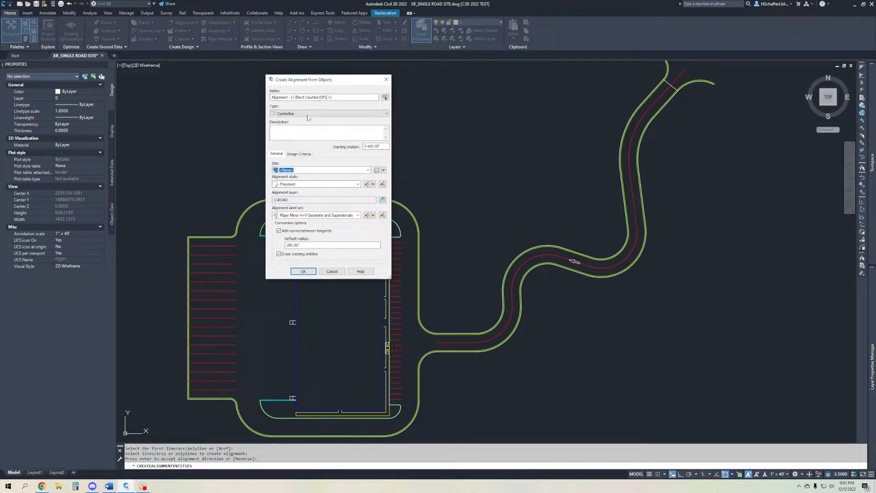
- Name the new alignment ROAD-CL and set its type to Centerline
drag(353, 82, 386, 182)
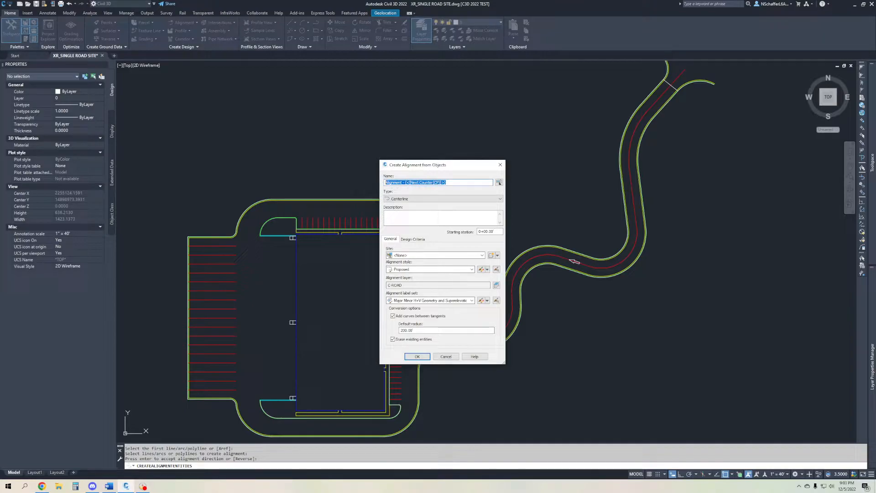
click(460, 182)
key(ctrl+a)
text(r)
text(ROAD)
click(406, 199)
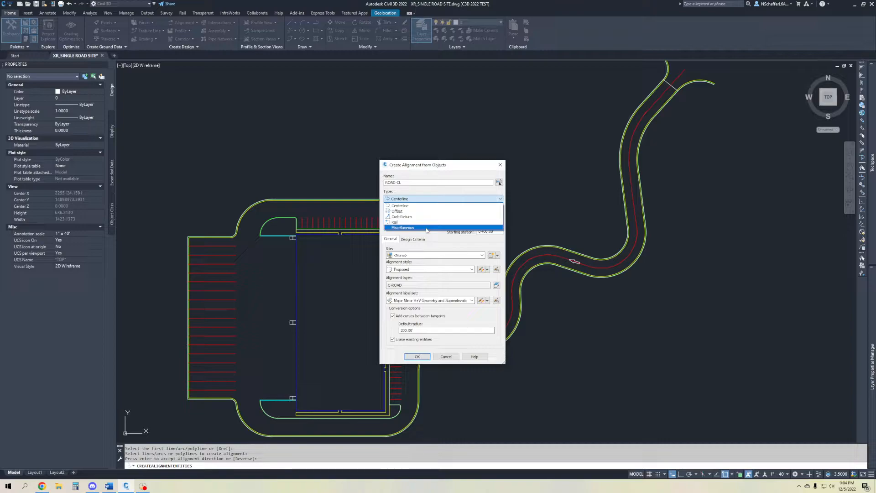
click(434, 206)
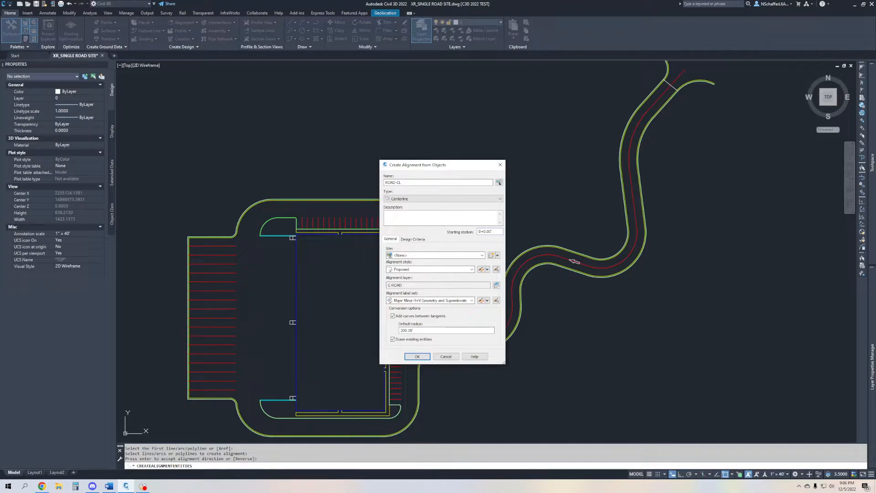
- Set the alignment's starting station to 10+00 and choose the Proposed alignment style
text(0+1)
key(BackSpace)
text(0)
key(BackSpace)
text(1)
key(BackSpace)
text(10)
key(BackSpace)
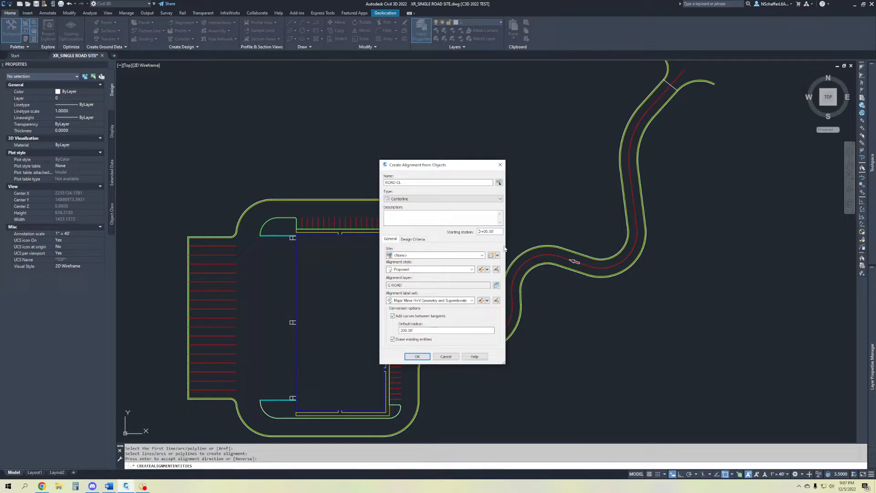
text(1)
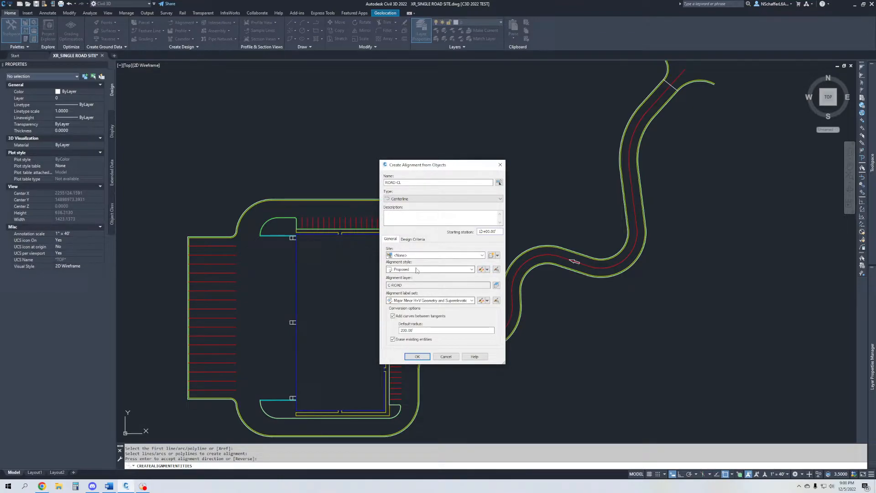
click(417, 270)
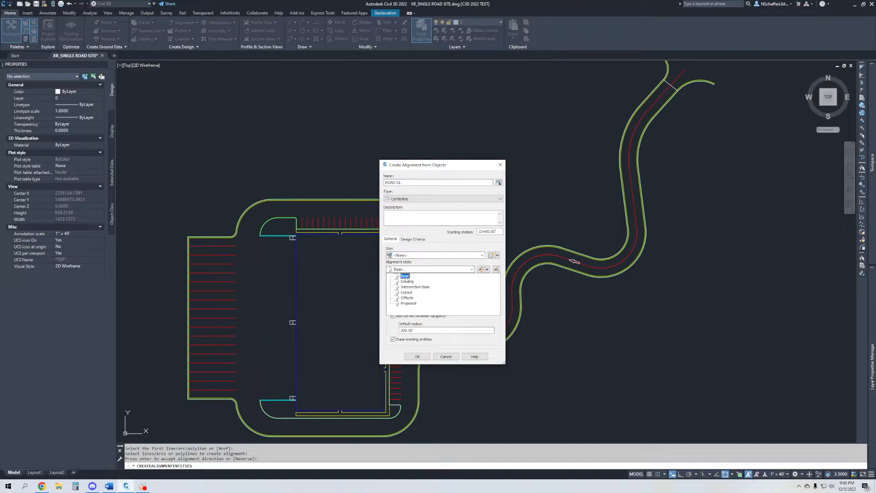
click(409, 303)
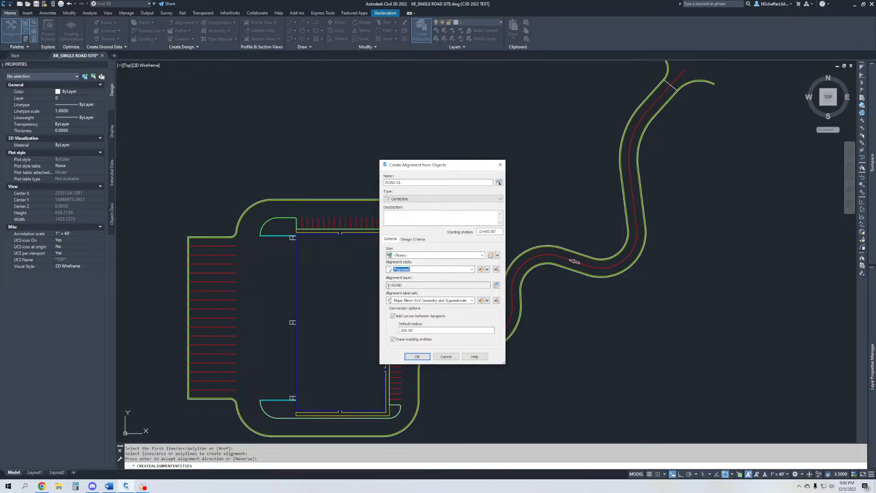
- Open the alignment's object layer settings and browse the available base layers without changing C-ROAD
click(497, 286)
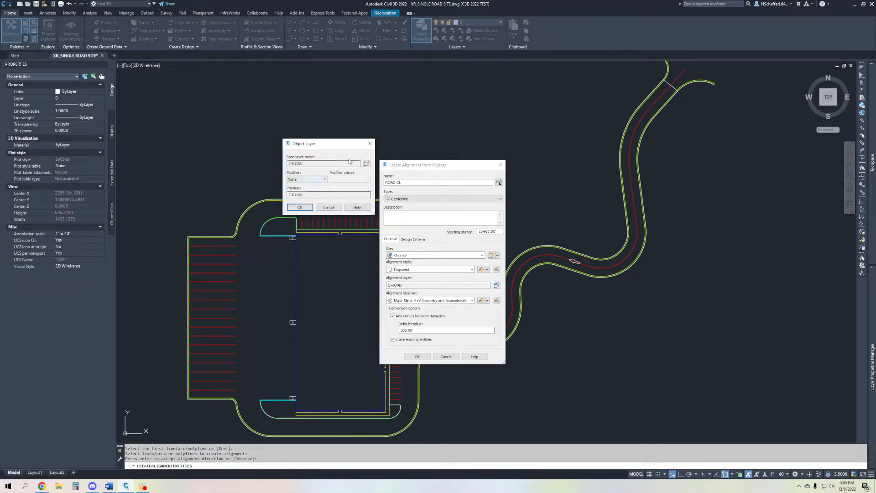
click(366, 164)
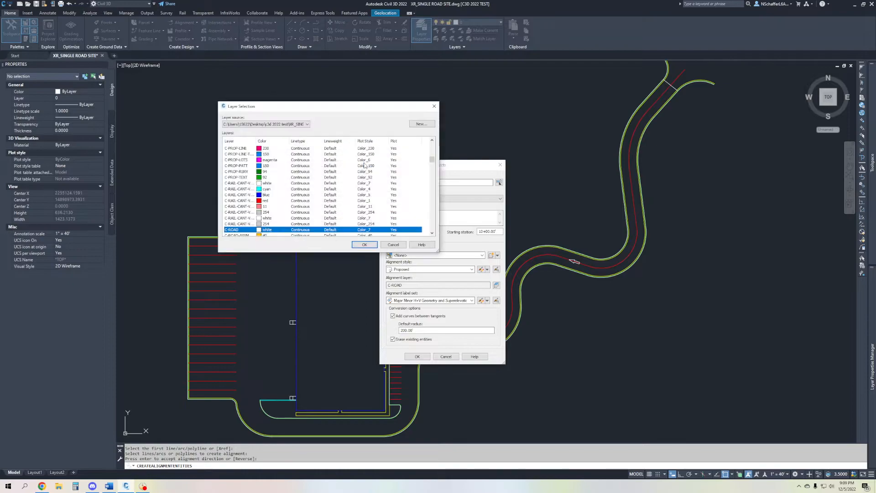
click(394, 245)
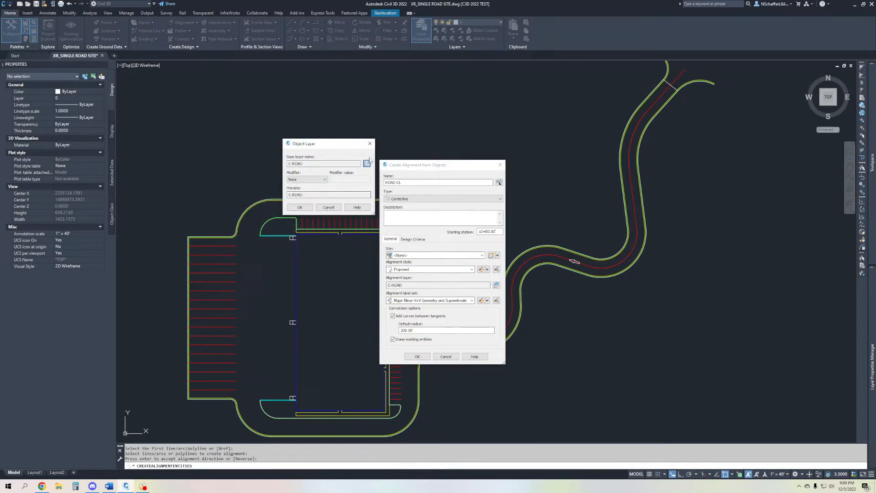
click(367, 164)
scroll(250, 205, up, 3)
scroll(250, 206, down, 1)
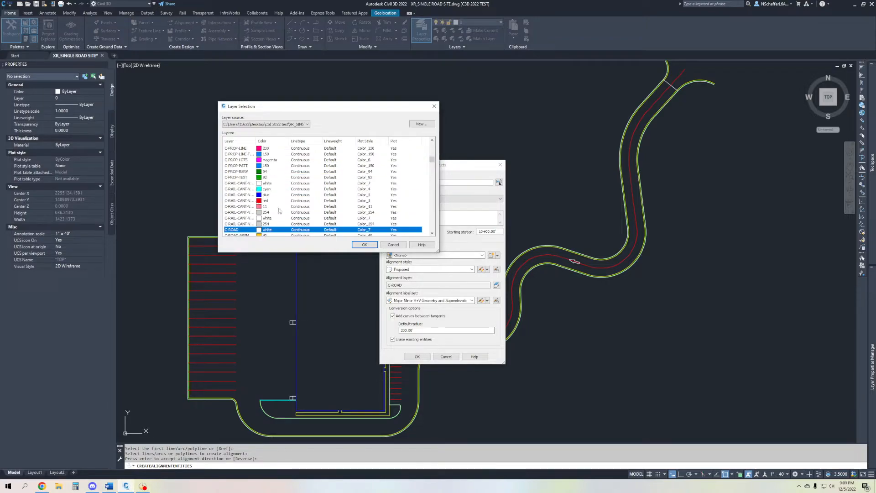
click(396, 245)
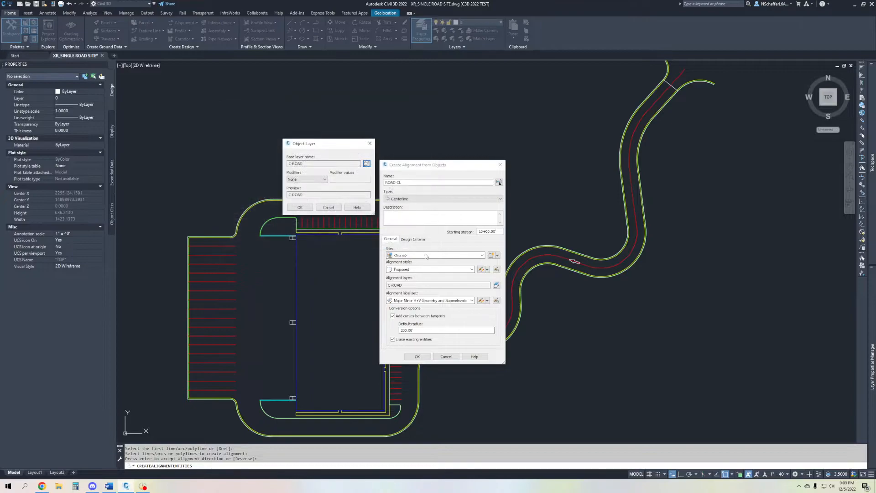
- Add the suffix modifier -* to the base layer so the alignment goes on layer C-ROAD-ROAD-CL
click(324, 180)
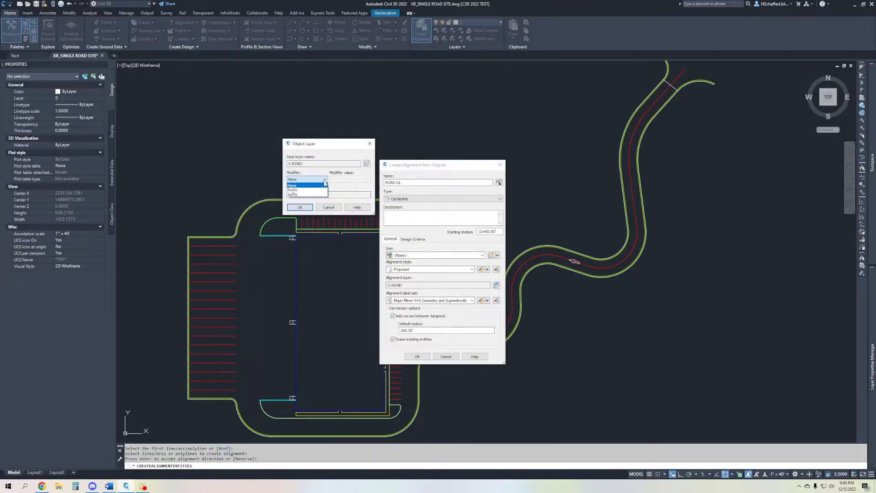
click(304, 195)
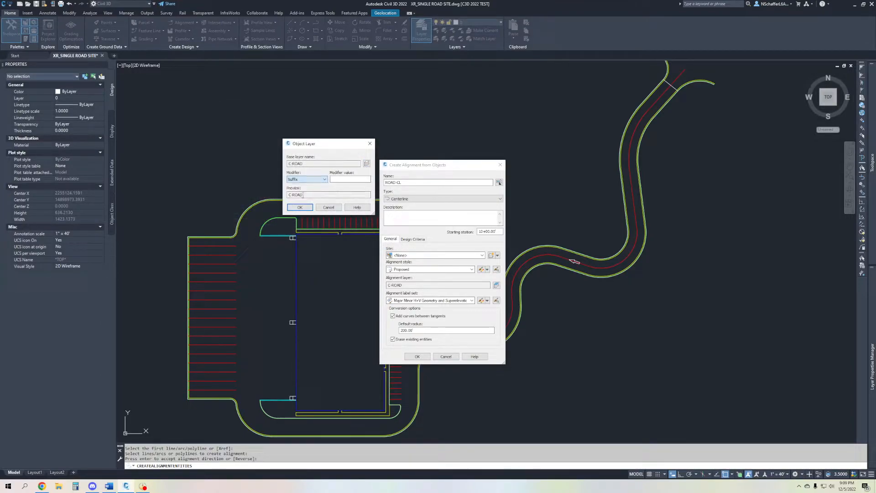
click(341, 180)
text(*)
click(300, 207)
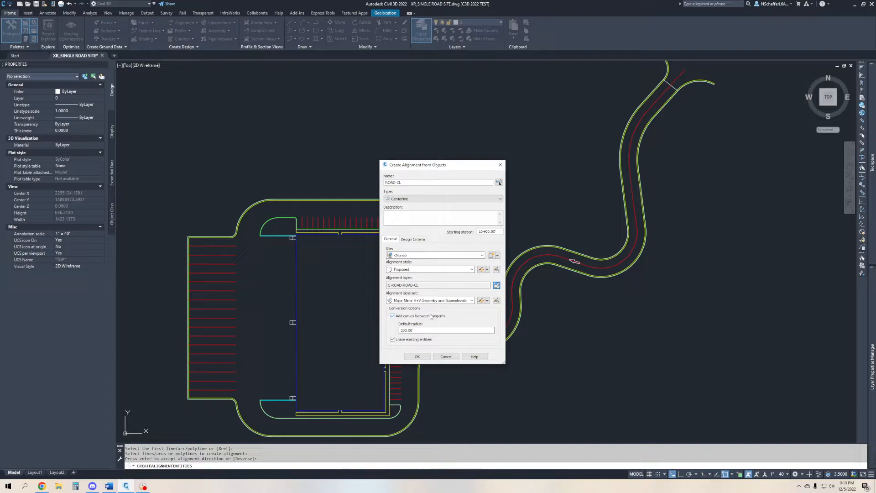
- Choose the Major Minor and Geometry Points label set and disable adding curves between tangents
click(452, 301)
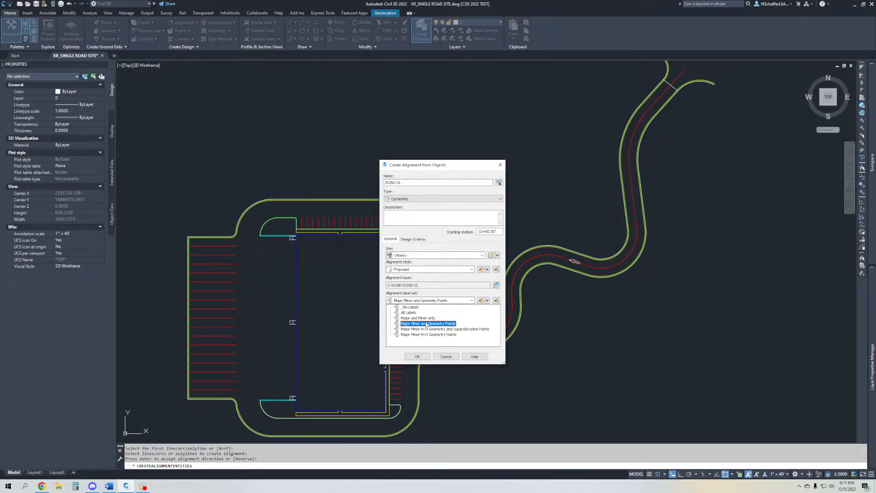
click(426, 324)
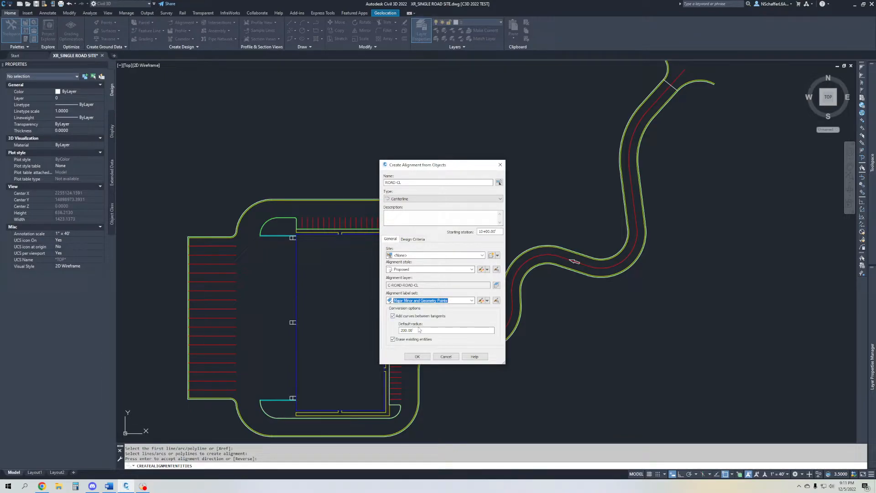
click(393, 318)
click(393, 316)
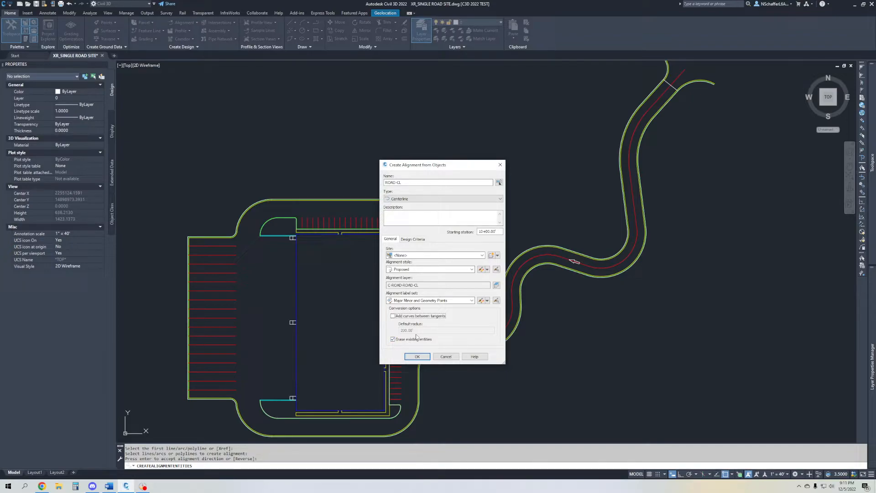
- Review the design criteria settings and create the ROAD-CL alignment with existing entities erased
click(413, 239)
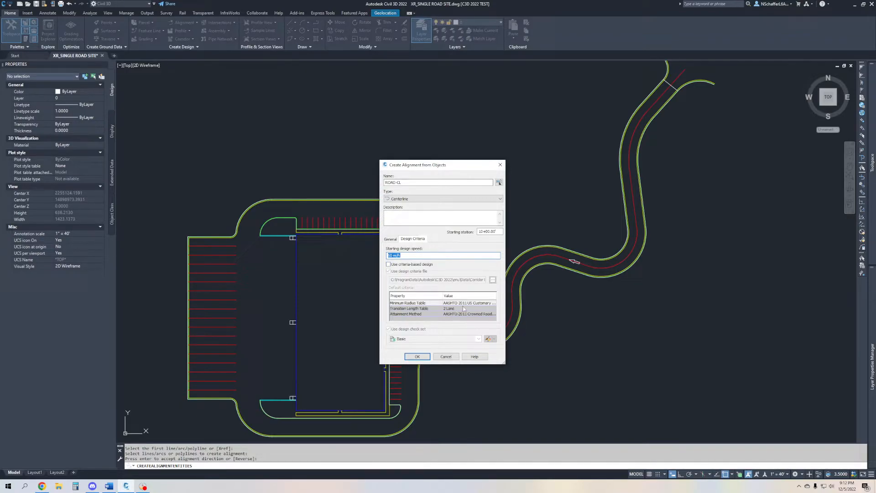
click(391, 239)
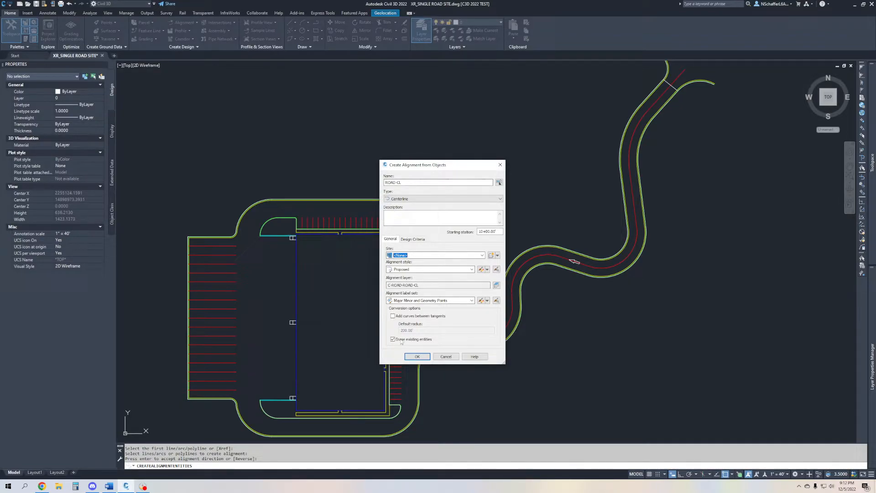
click(417, 356)
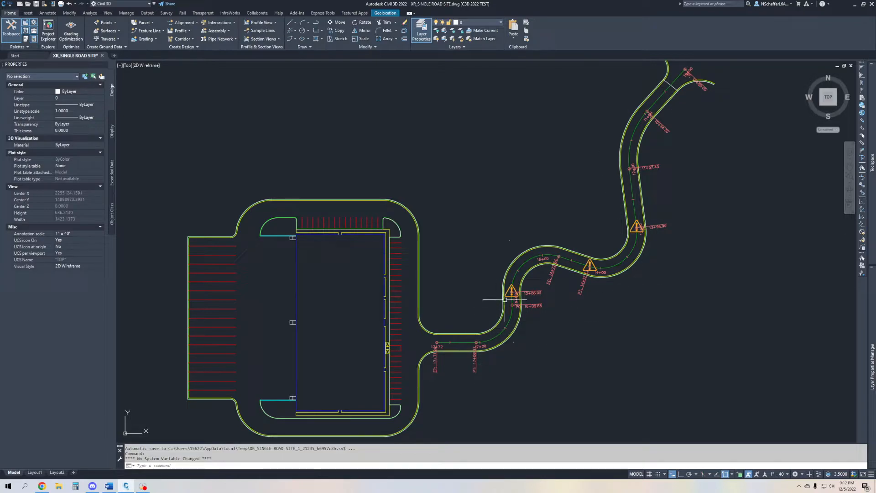
- Select the ROAD-CL alignment and hide the label override glyphs in the drawing
scroll(553, 280, up, 2)
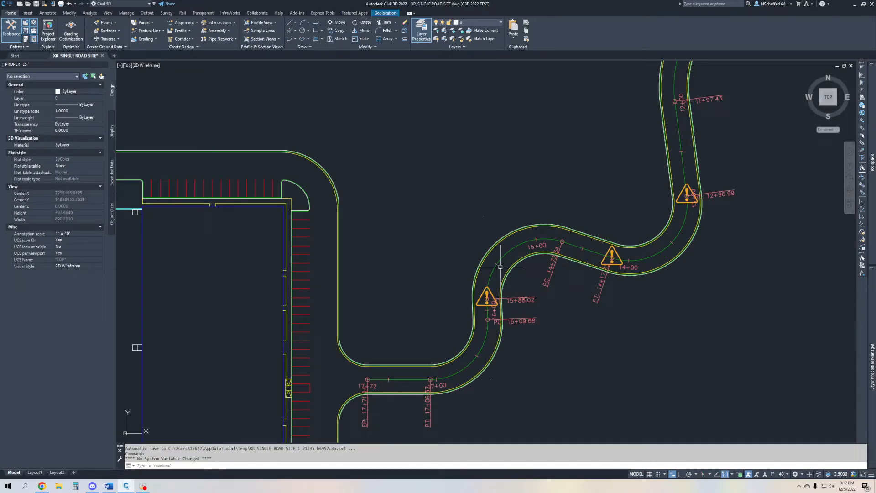
click(491, 291)
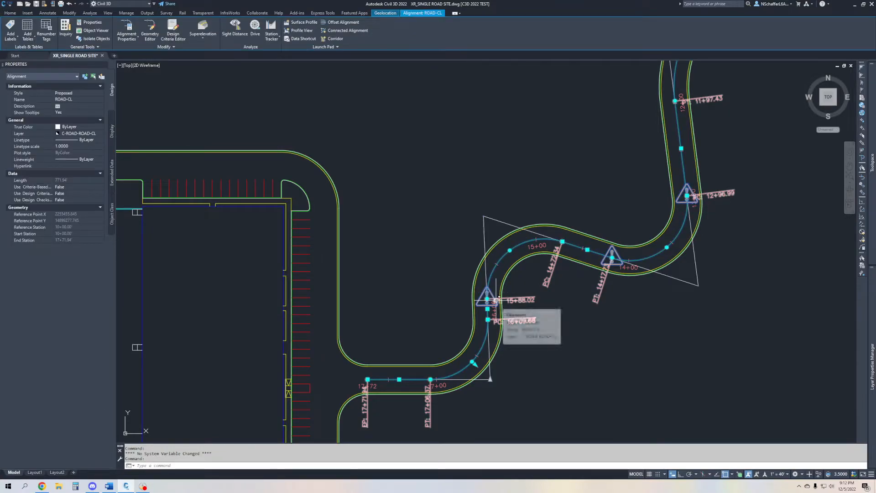
right_click(496, 287)
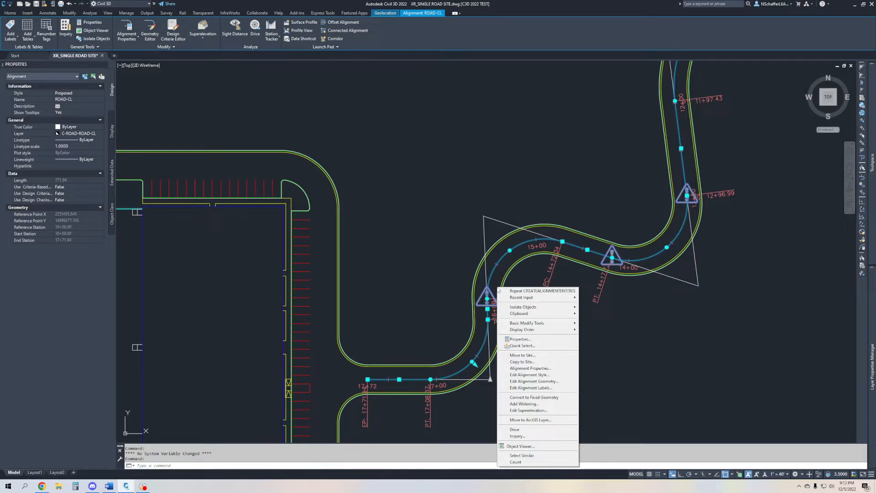
click(668, 304)
click(629, 363)
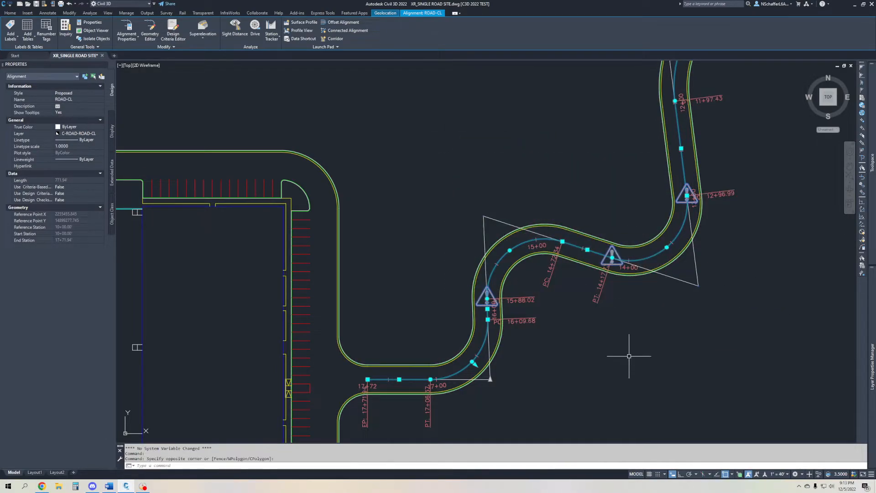
click(47, 14)
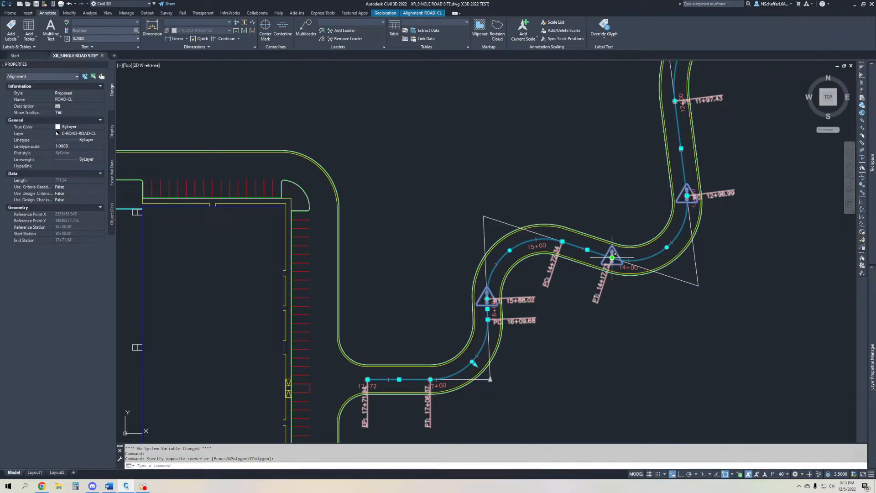
click(603, 30)
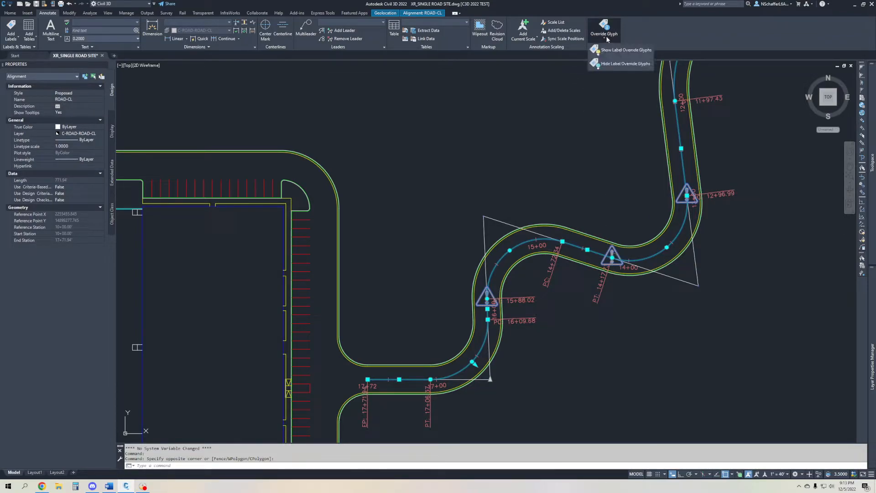
click(625, 64)
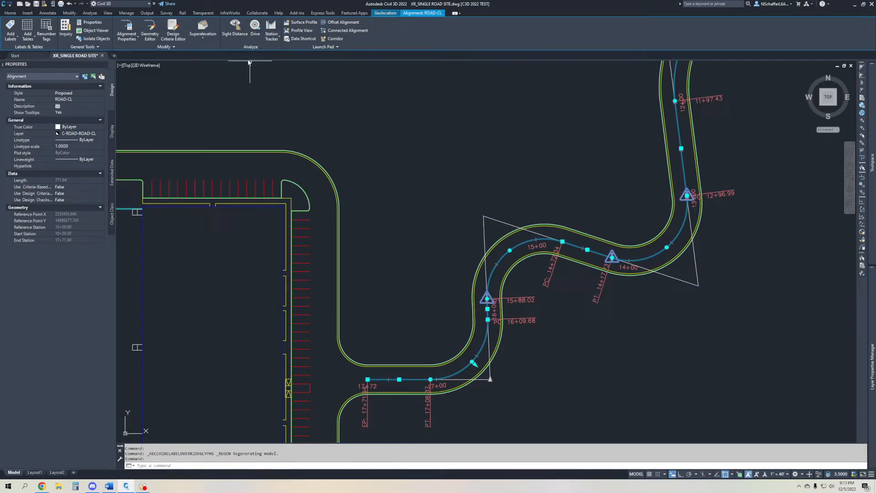
- Review the component display settings of the alignment's Proposed style without changing them
click(330, 47)
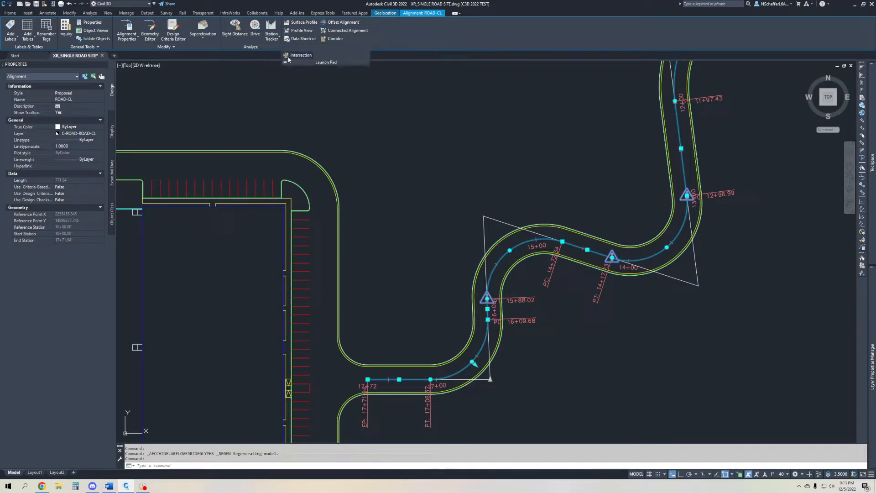
click(189, 46)
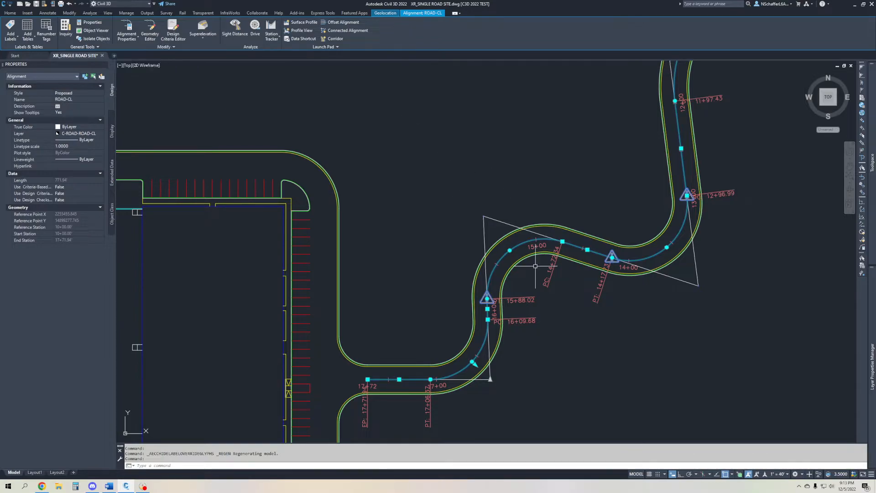
right_click(519, 276)
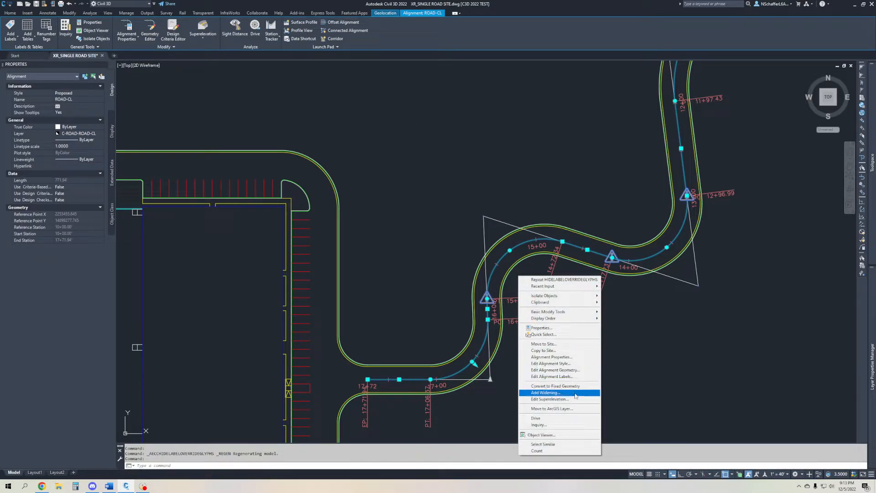
click(573, 365)
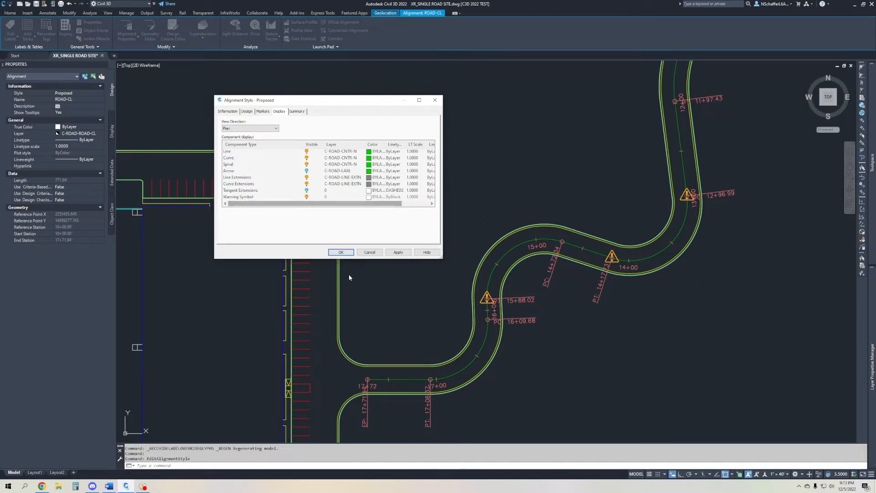
click(341, 252)
- Turn off plan visibility of the Warning Symbol, Line Extensions, Curve Extensions and Spiral components in the alignment's Proposed style
click(490, 296)
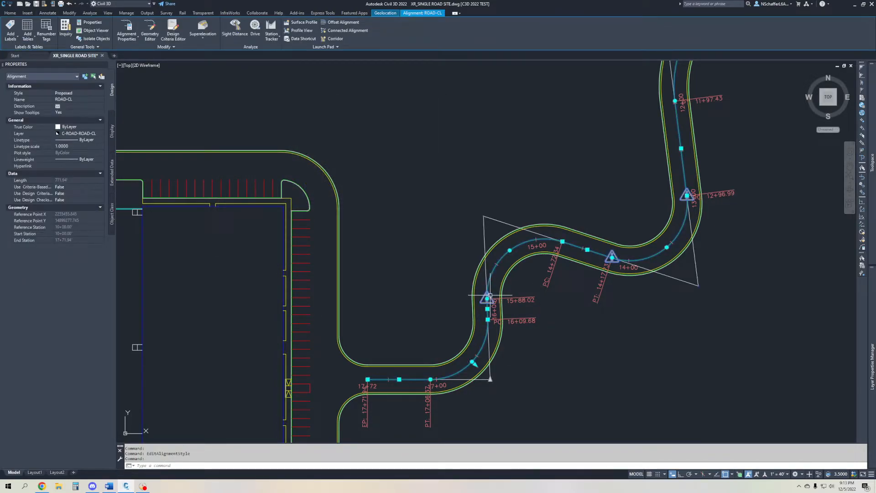
right_click(490, 295)
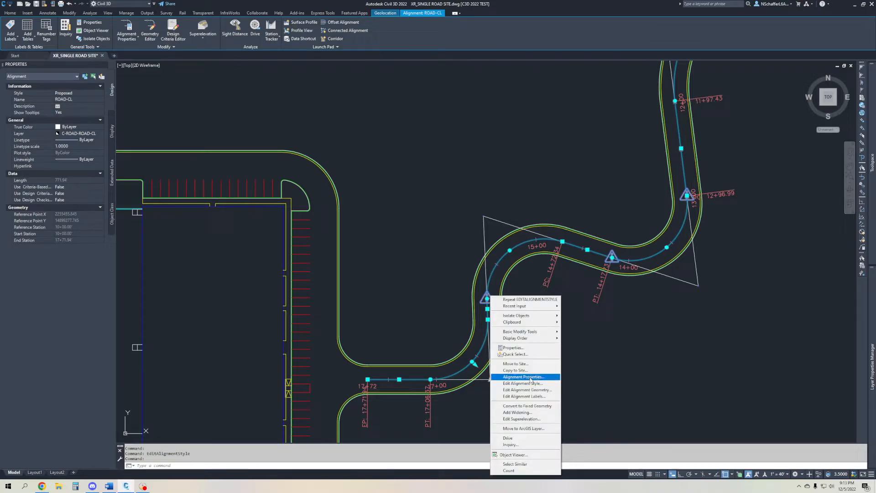
click(524, 383)
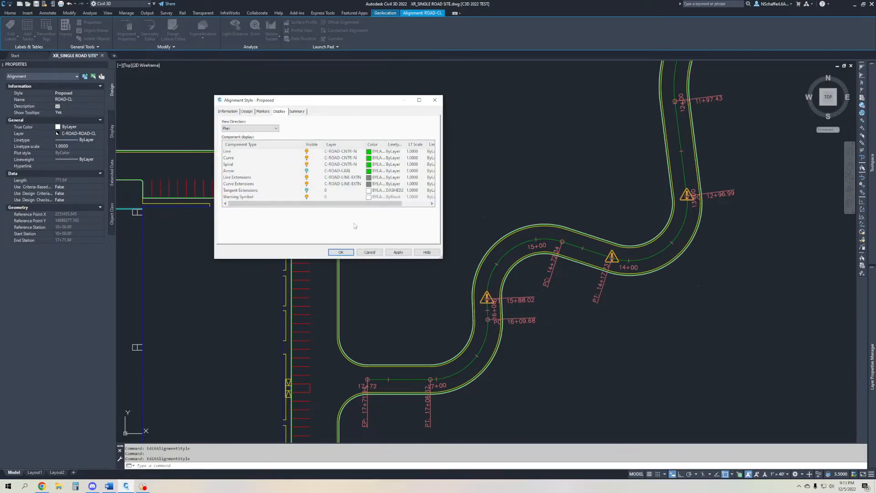
click(307, 197)
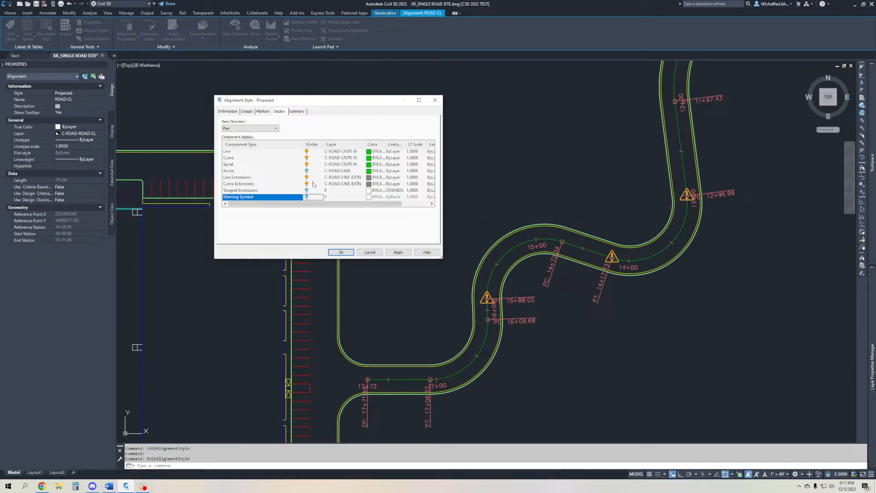
click(307, 178)
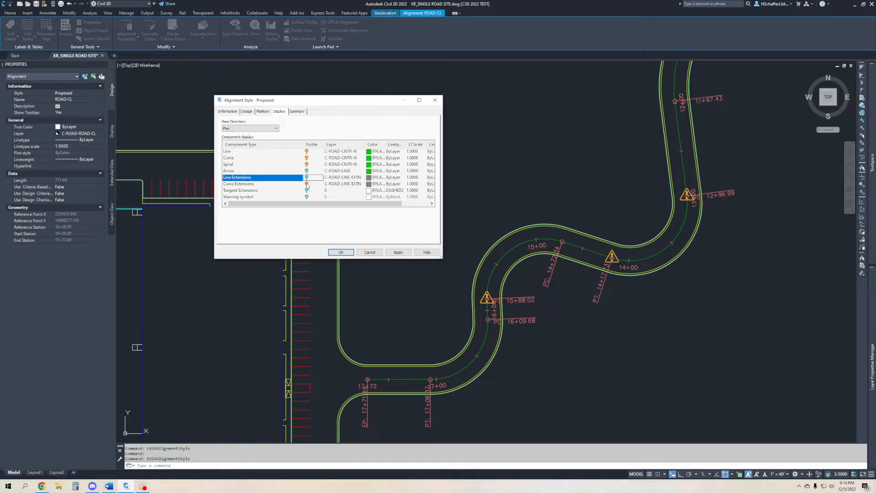
click(306, 184)
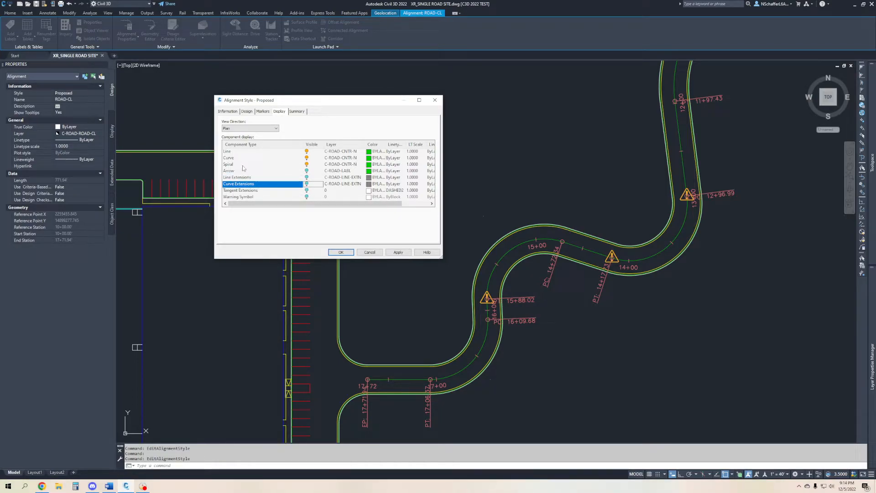
click(307, 164)
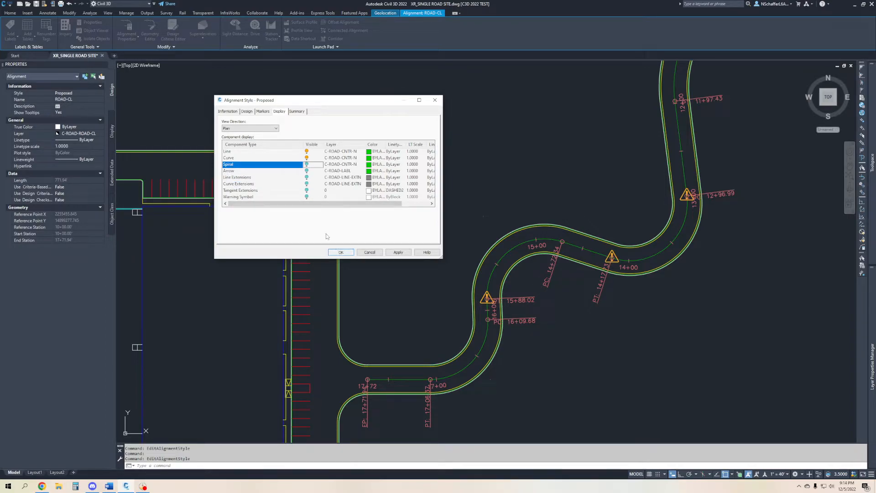
- Set the Curve Line Intersect marker style to <None> in the Proposed alignment style and save the style changes
click(263, 112)
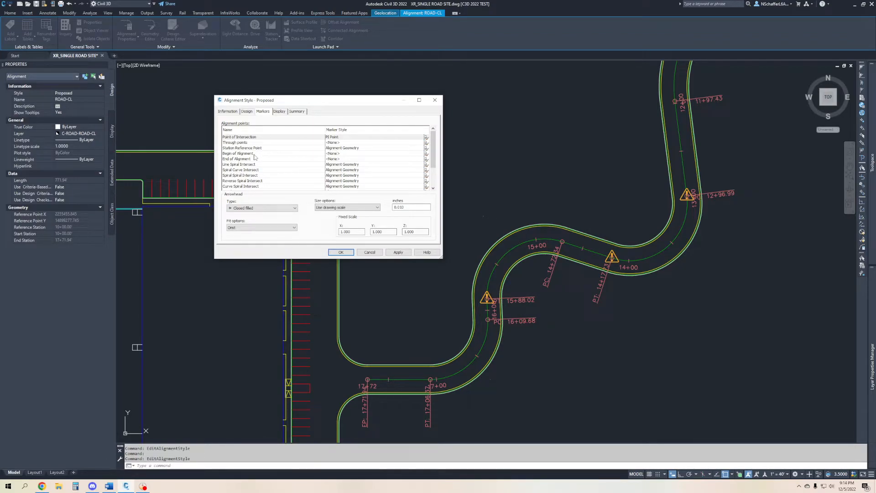
scroll(259, 171, down, 2)
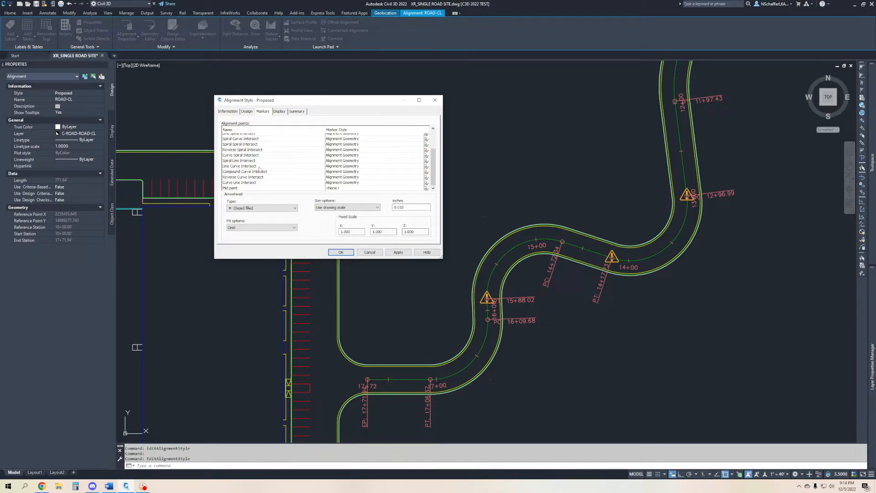
click(340, 166)
scroll(278, 137, up, 2)
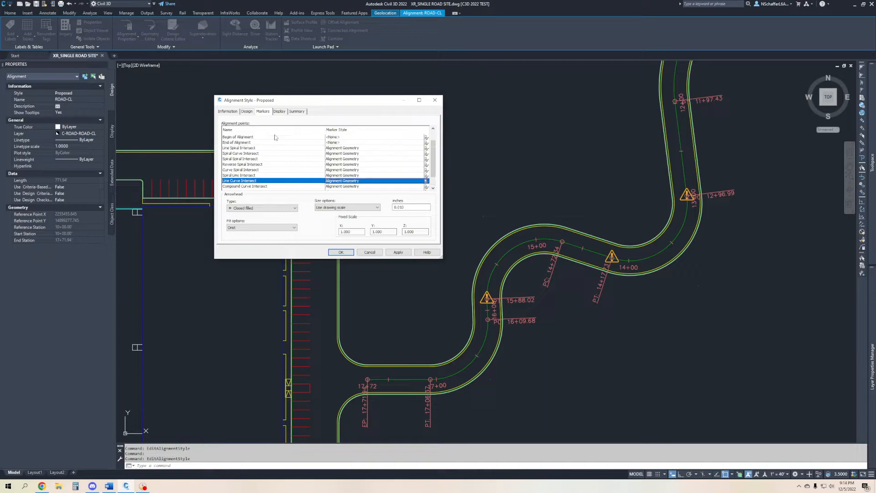
click(272, 165)
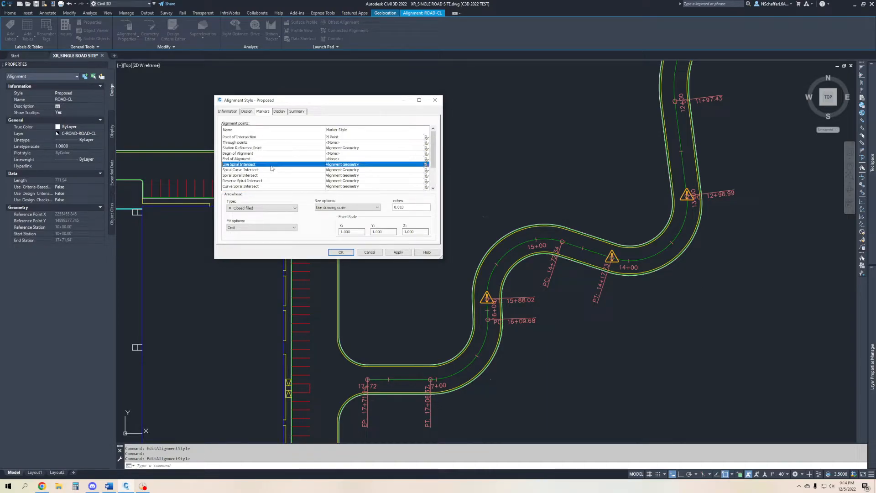
scroll(273, 175, down, 2)
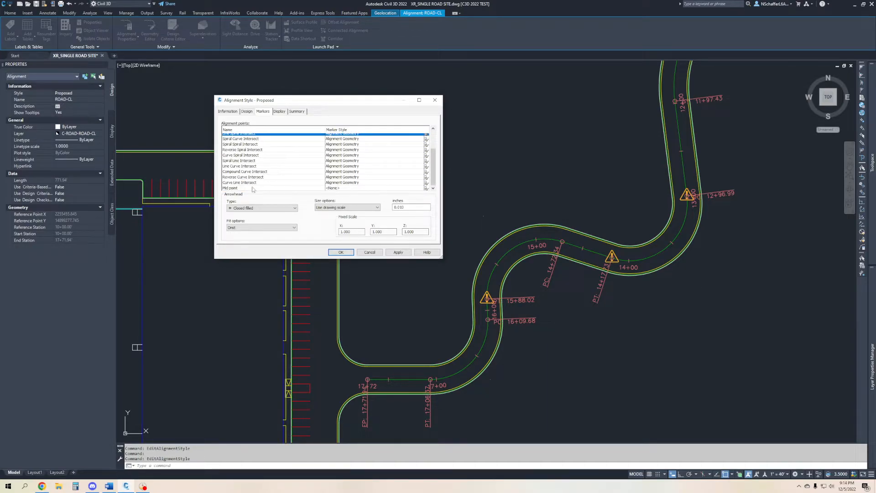
click(269, 182)
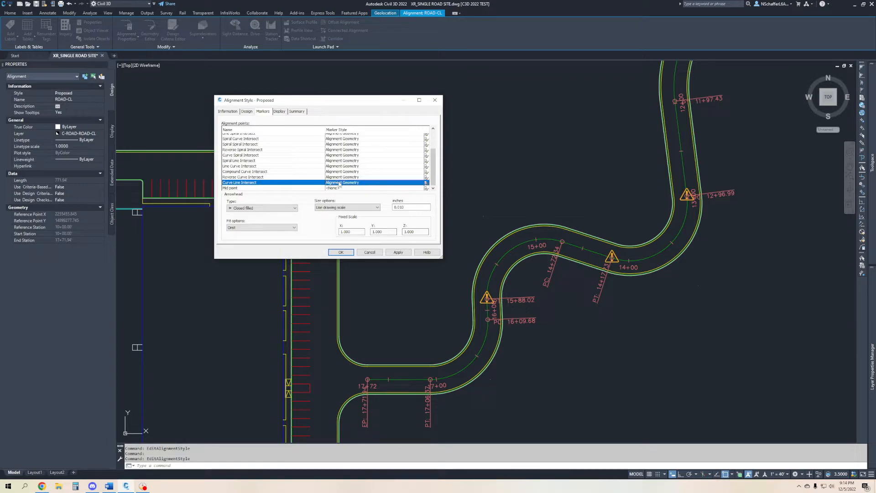
click(426, 182)
click(341, 158)
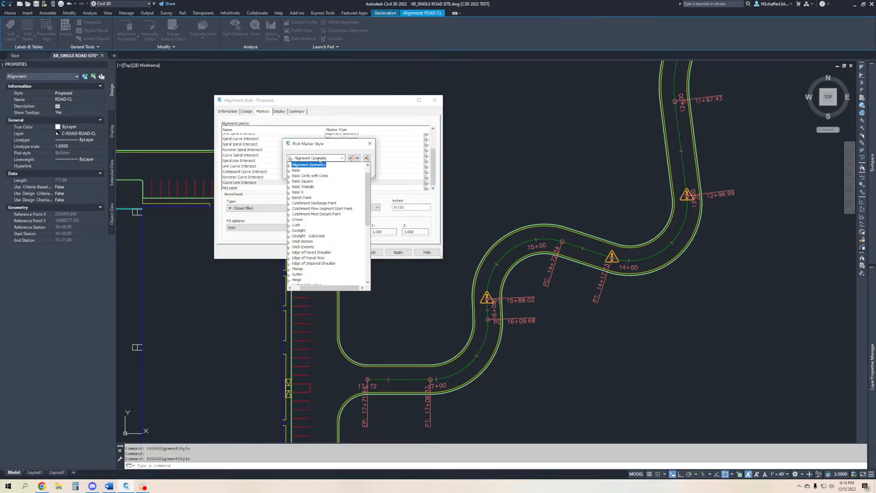
click(301, 164)
click(300, 169)
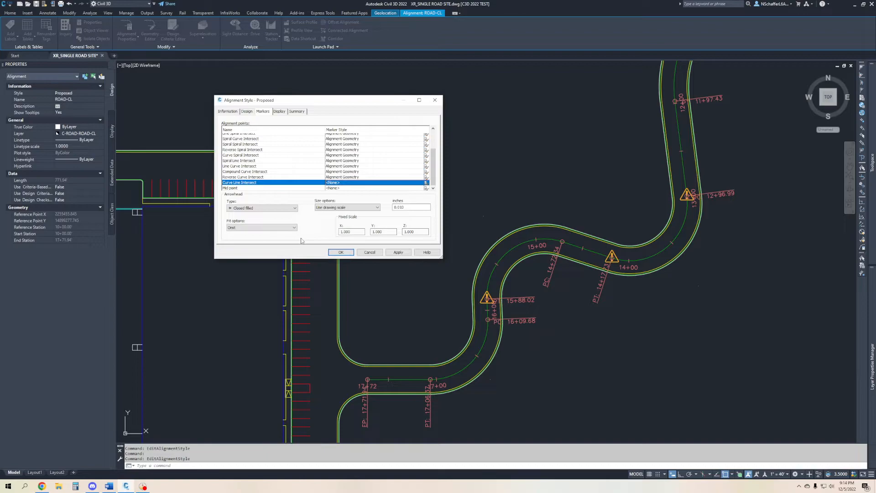
click(340, 252)
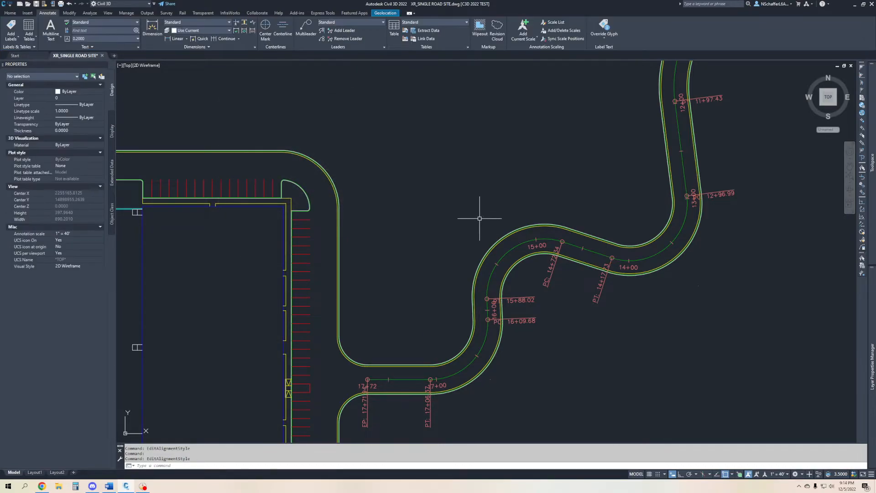
- Reopen the alignment's Proposed style and set the Reverse Curve Intersect marker style to <None>
right_click(488, 224)
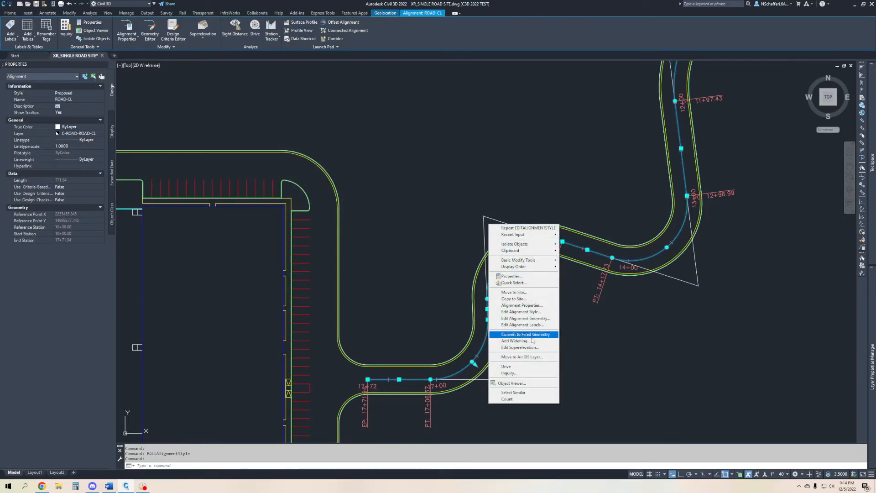
click(521, 312)
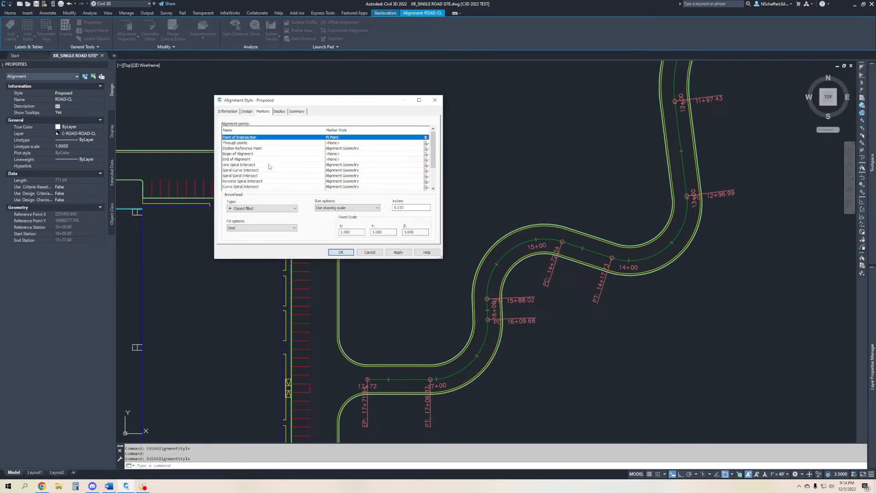
scroll(252, 181, down, 1)
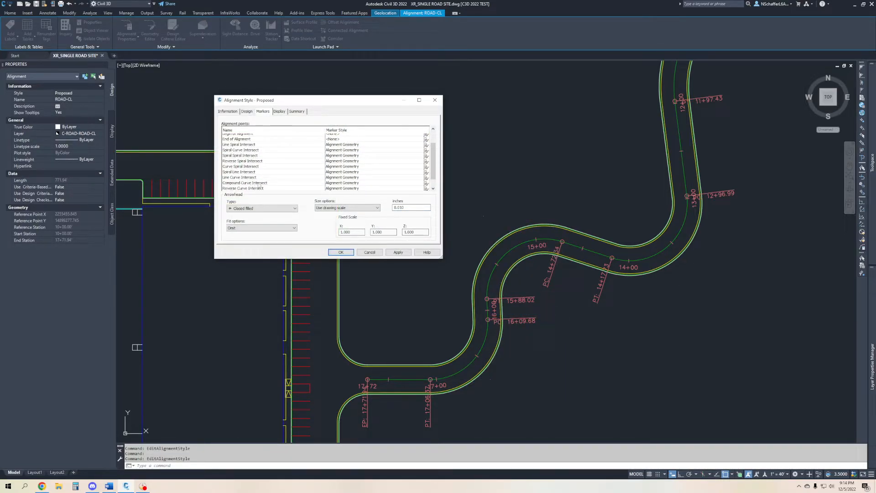
scroll(259, 185, down, 1)
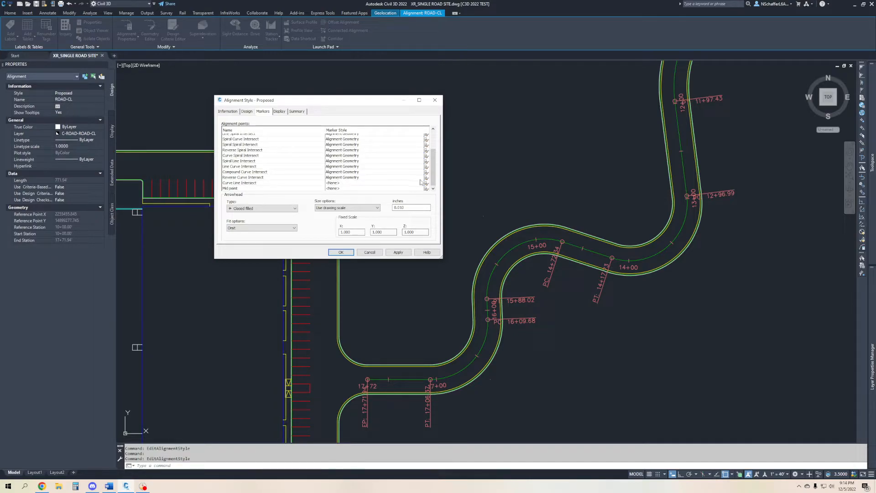
click(425, 178)
click(426, 178)
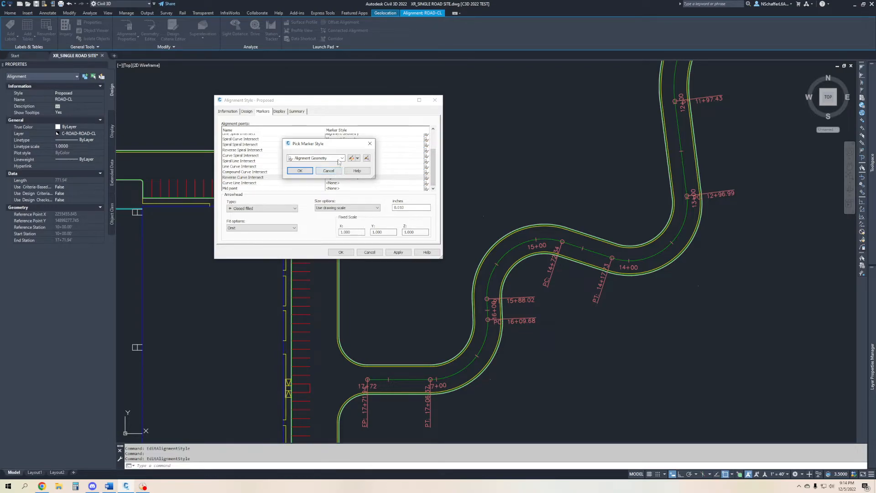
click(341, 158)
click(303, 168)
click(299, 172)
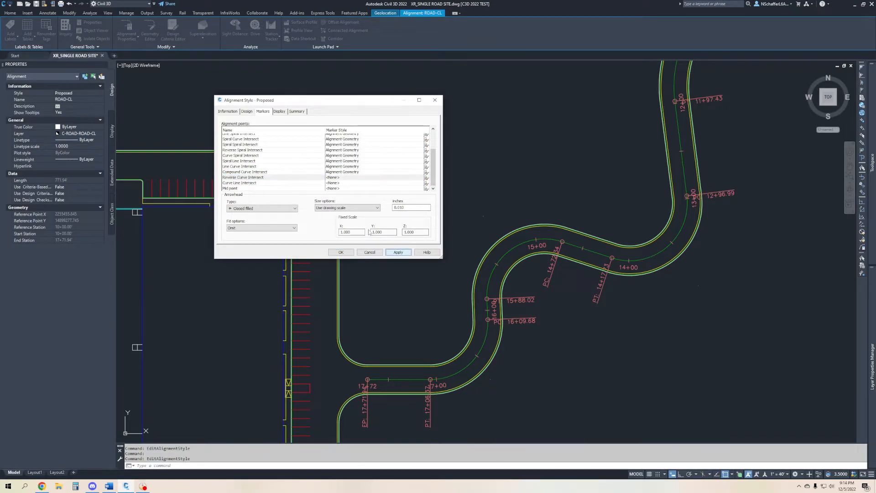
- Set the Curve Spiral Intersect marker style to <None> in the Proposed alignment style, save the style and clear the selection
scroll(319, 165, up, 3)
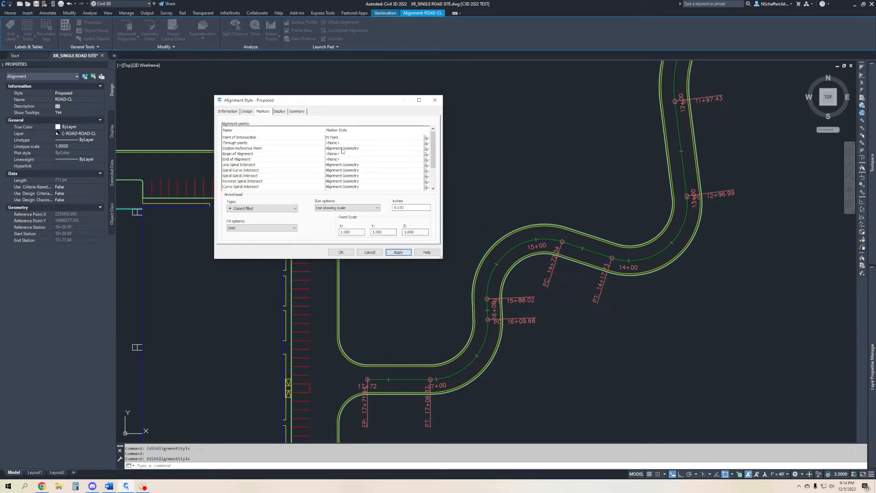
click(247, 165)
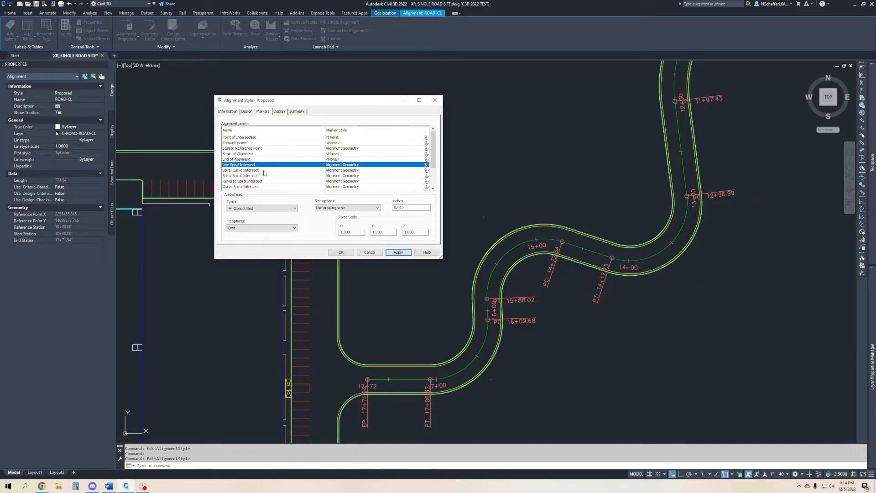
click(254, 187)
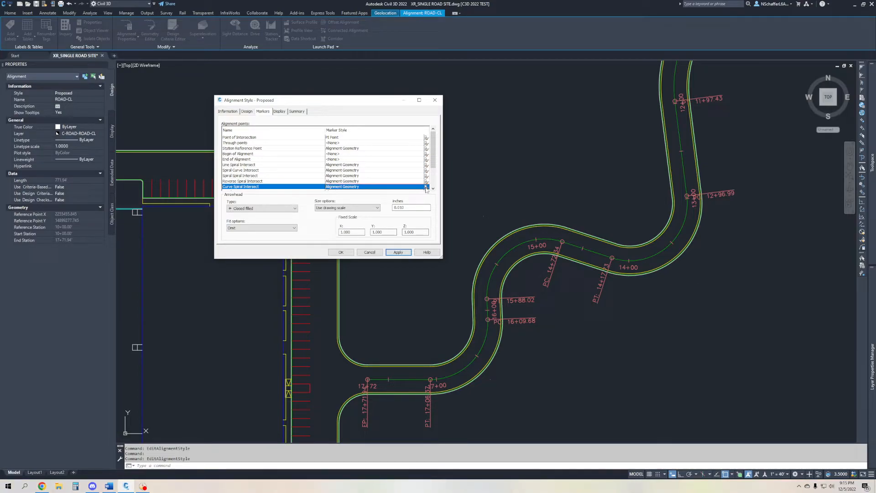
click(426, 188)
click(342, 158)
click(303, 166)
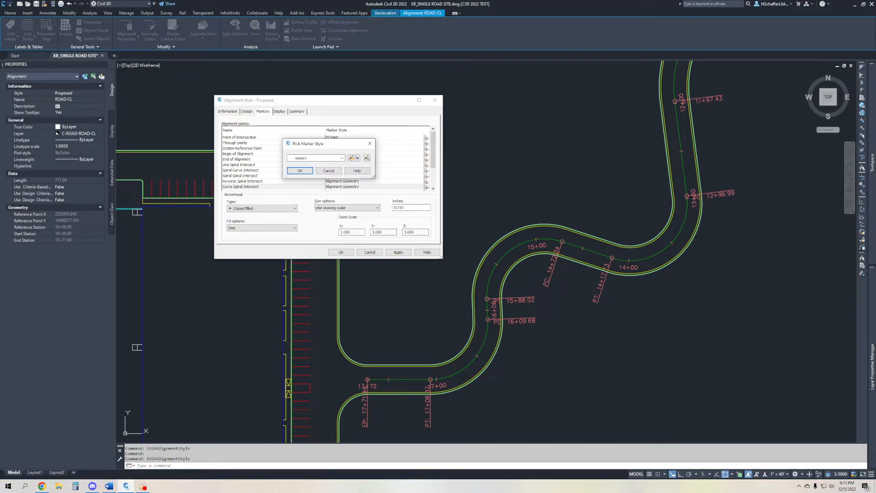
click(300, 170)
click(398, 252)
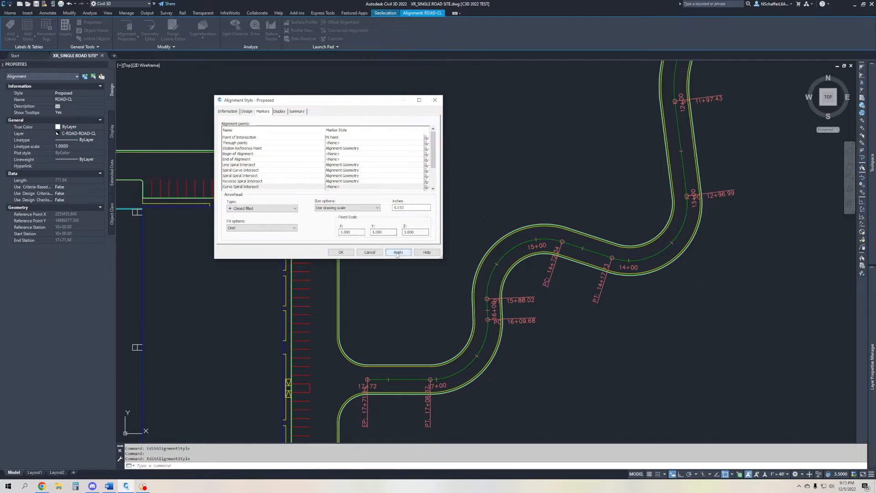
click(341, 252)
key(Escape)
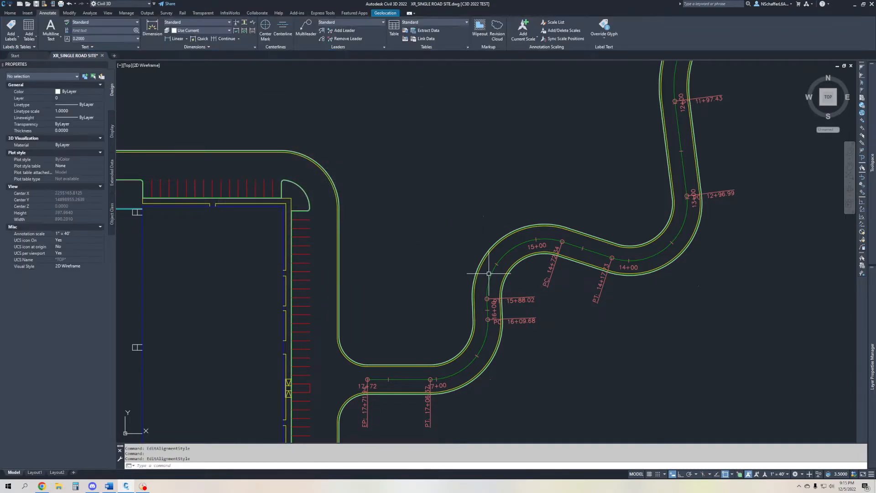
- Select the ROAD-CL alignment to examine its tangent intersection points along the curves, and clear the selection
click(696, 286)
click(676, 313)
click(725, 276)
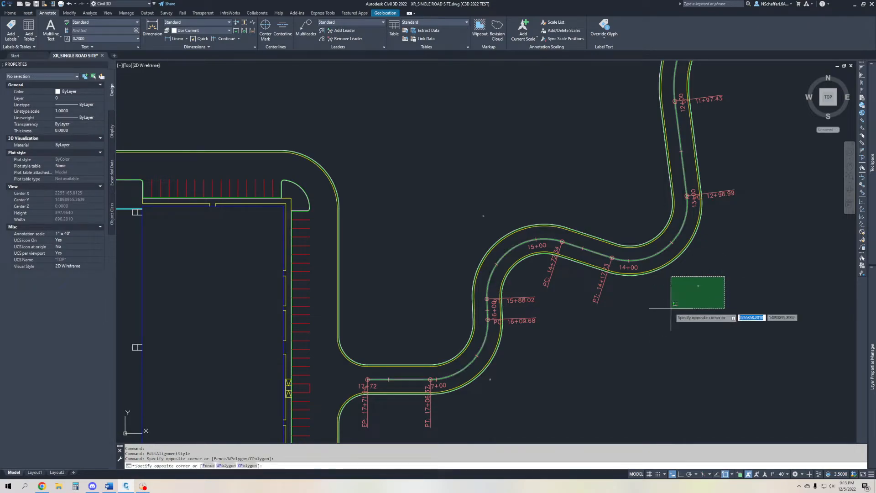
click(671, 308)
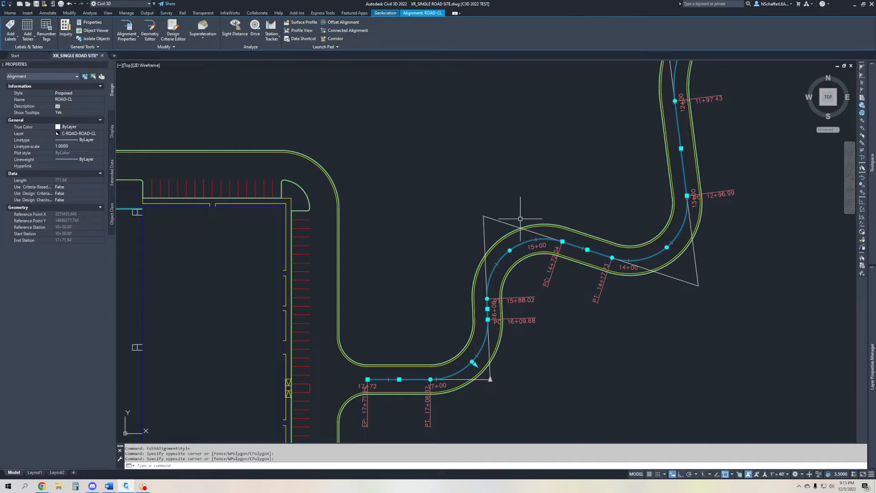
key(Escape)
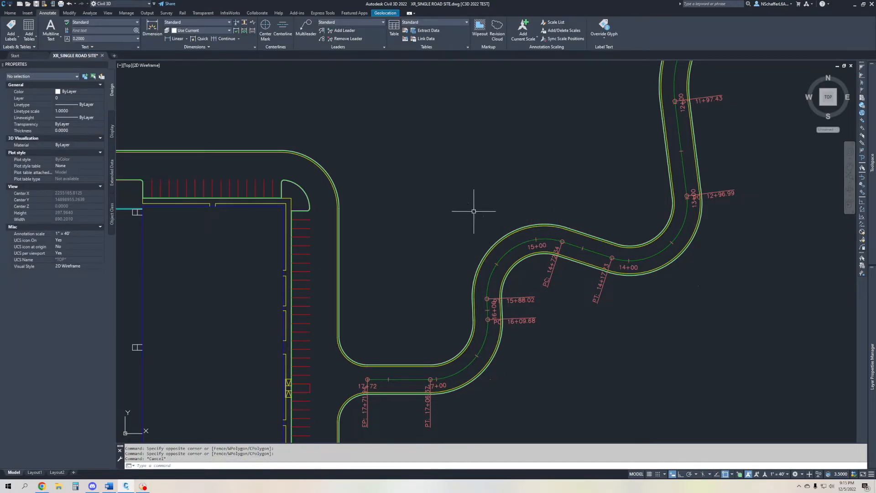
mouse_move(507, 286)
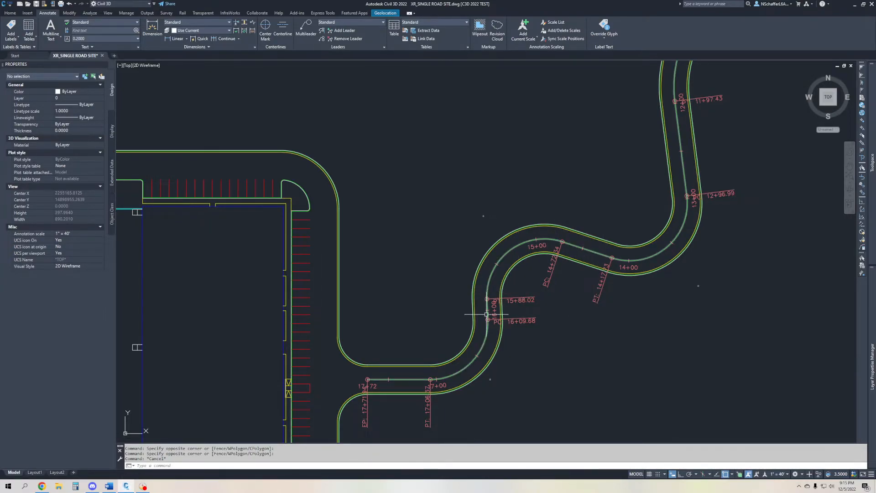
scroll(593, 328, down, 3)
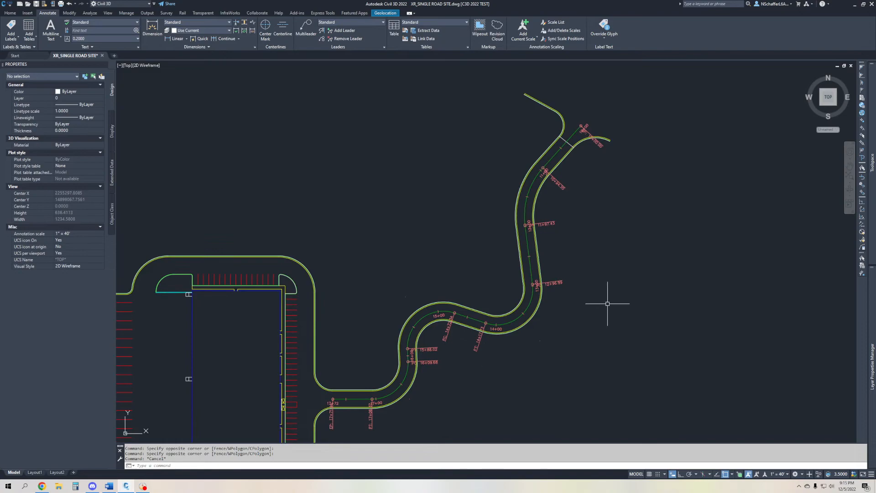
mouse_move(607, 303)
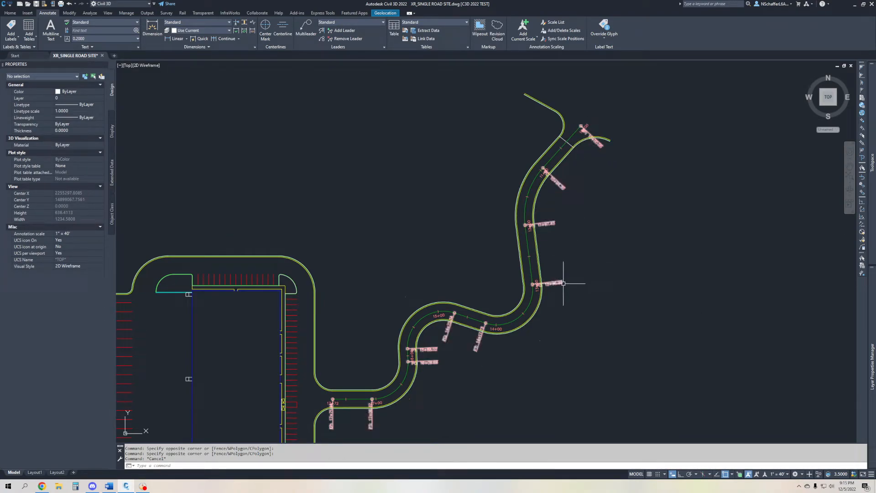
- Select the geometry point label group together with the alignment to compare the PC and PT labels with the curve ends, and deselect both
scroll(606, 132, up, 6)
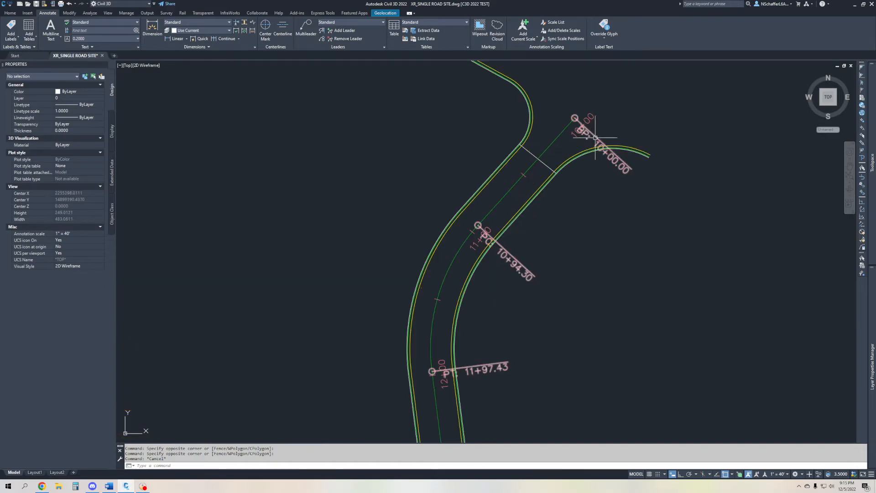
click(619, 159)
scroll(499, 116, down, 4)
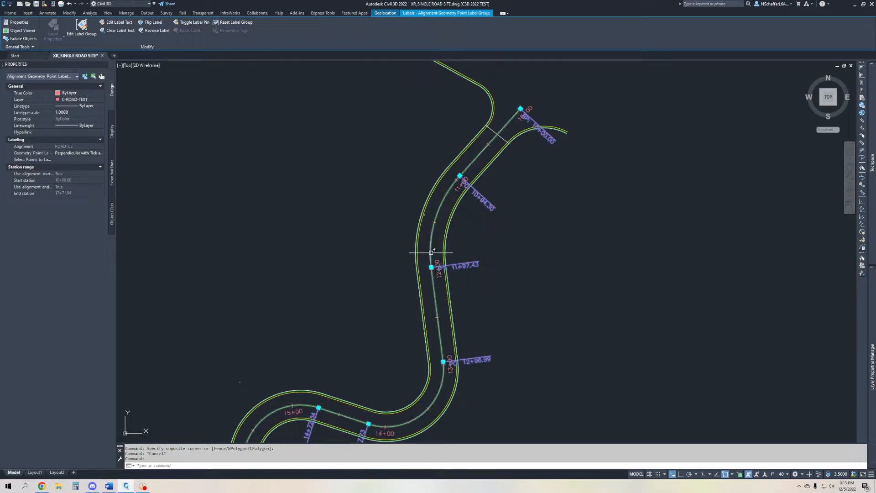
click(432, 286)
scroll(418, 285, up, 2)
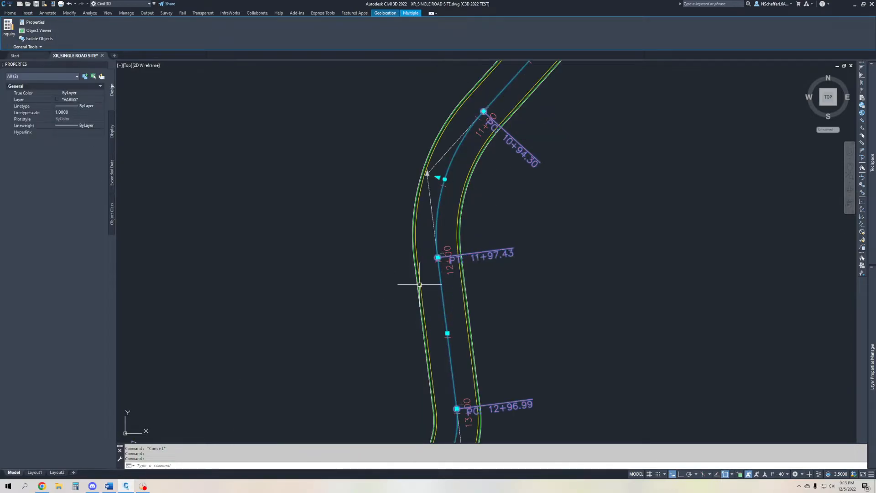
scroll(436, 260, down, 2)
middle_drag(436, 259, 420, 246)
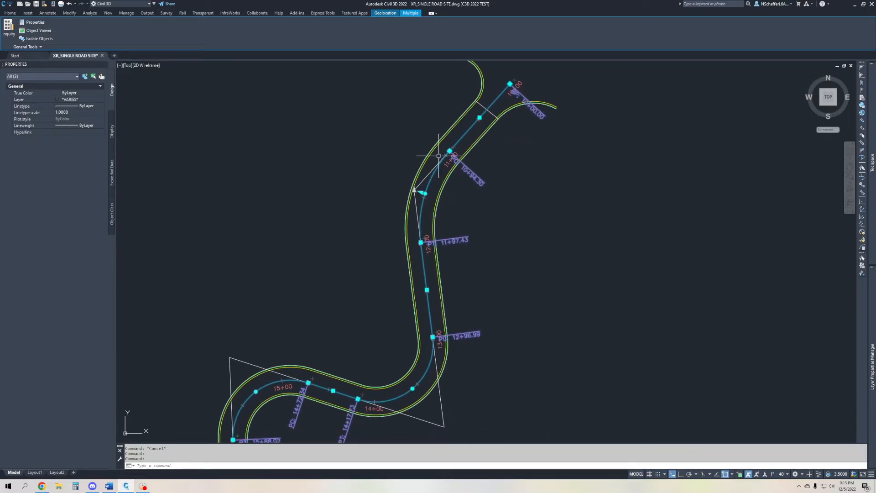
key(Escape)
middle_drag(463, 267, 438, 217)
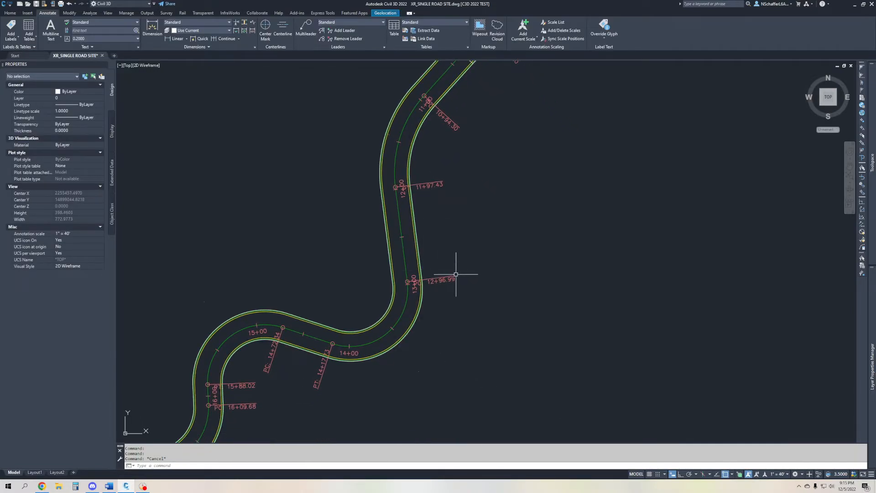
- Measure the length of the first tangent from the alignment's beginning point to the first PC point
mouse_move(457, 166)
scroll(456, 191, up, 5)
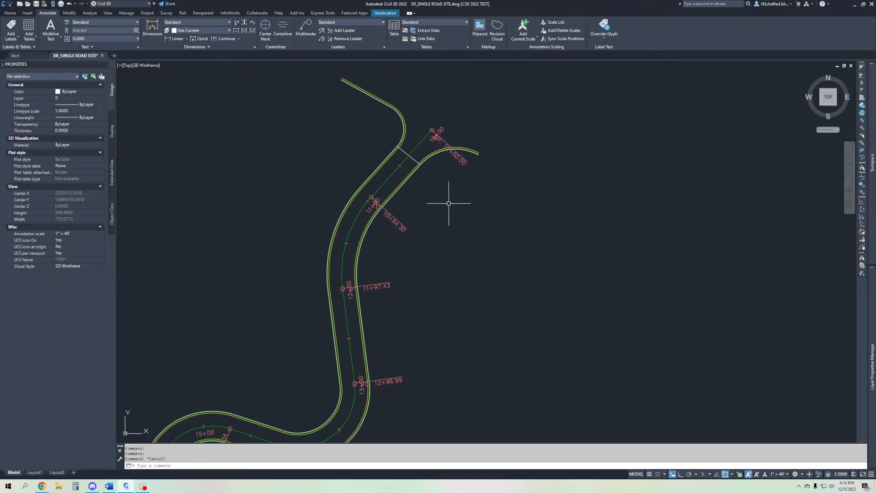
scroll(486, 217, down, 3)
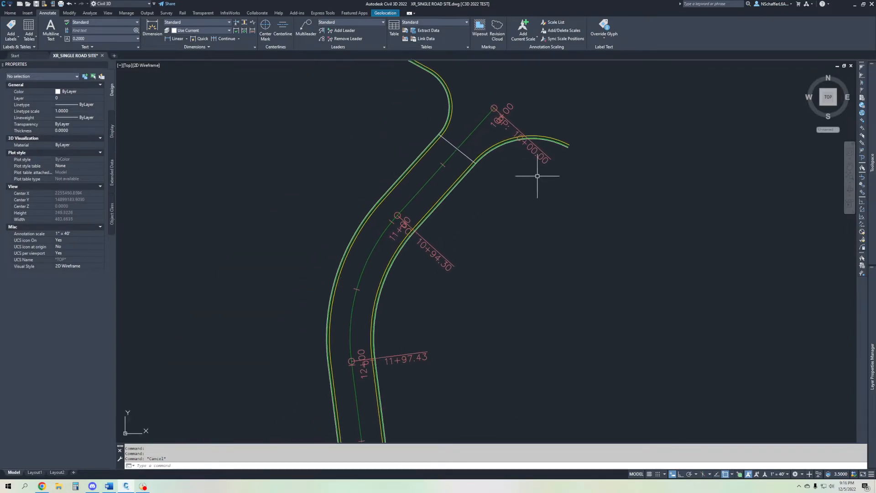
scroll(420, 230, up, 5)
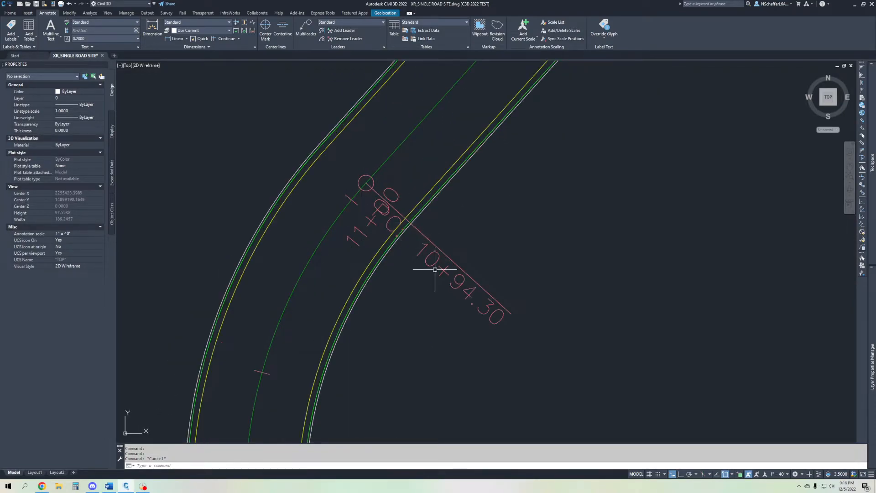
scroll(426, 242, down, 2)
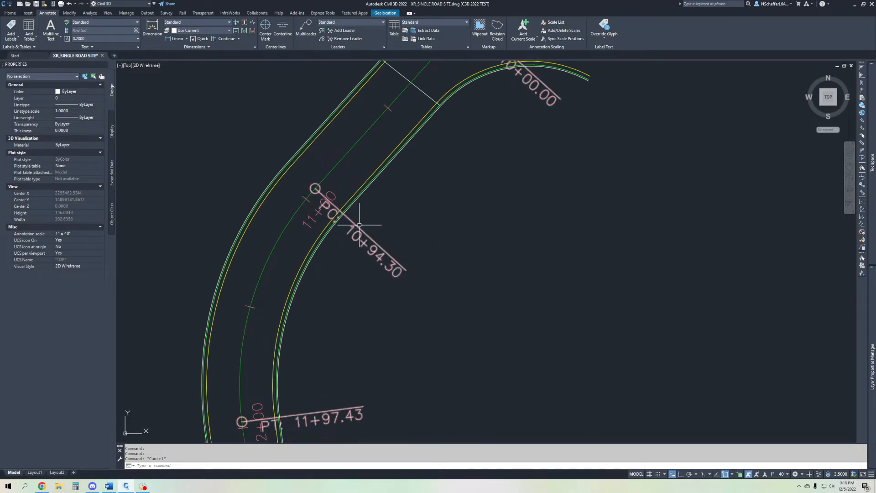
scroll(412, 236, down, 2)
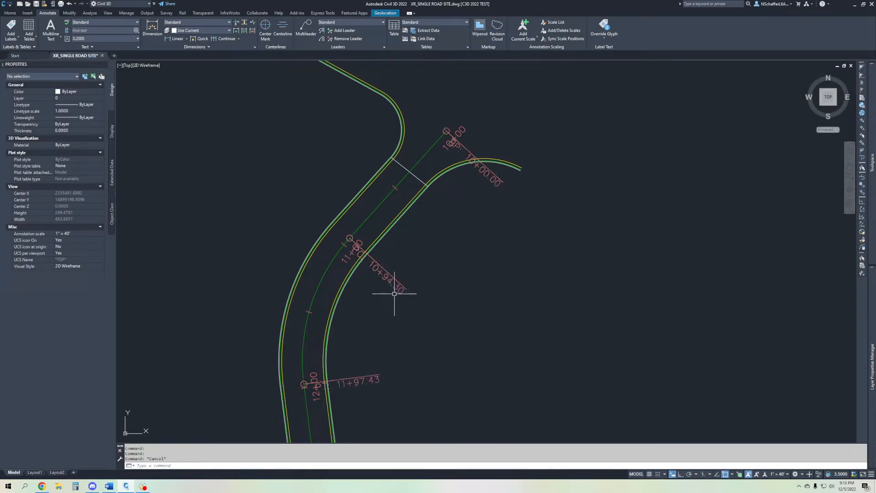
mouse_move(431, 212)
text(DI)
key(Return)
click(446, 130)
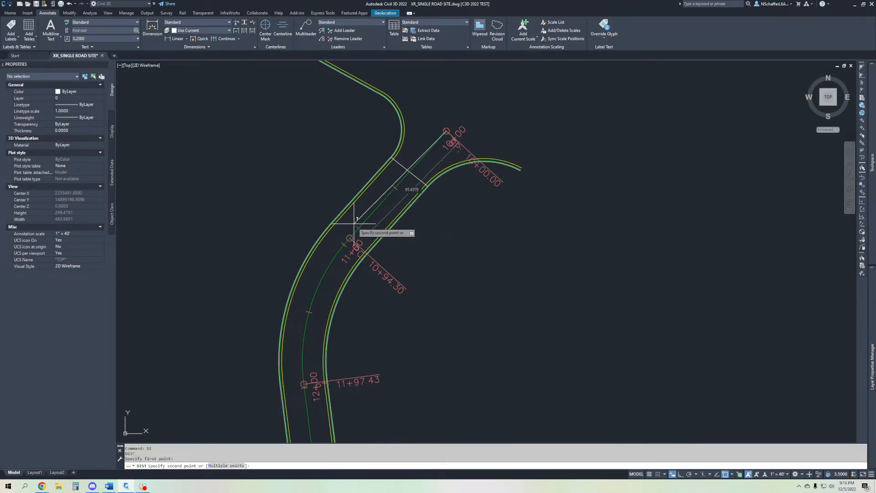
click(358, 227)
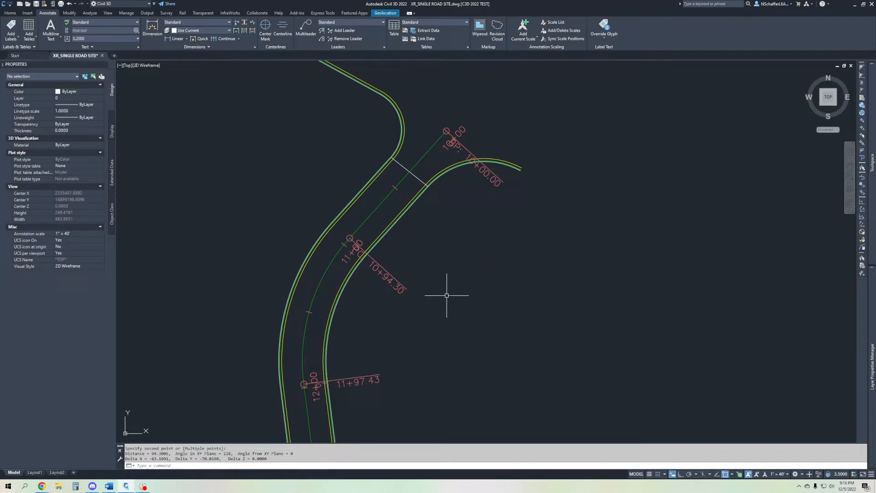
- Start a new centerline alignment with the Alignment Creation Tools, named ROAD-2 and using the Layout alignment style
scroll(426, 239, down, 5)
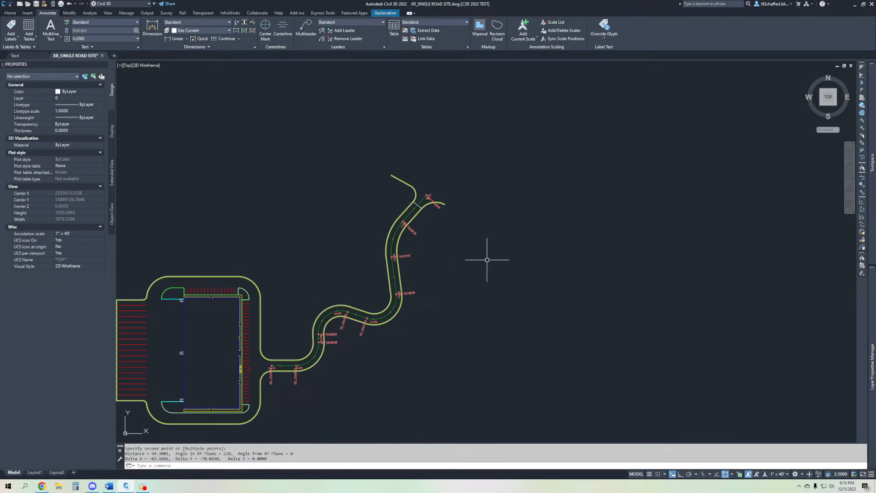
scroll(442, 183, down, 3)
scroll(360, 243, up, 4)
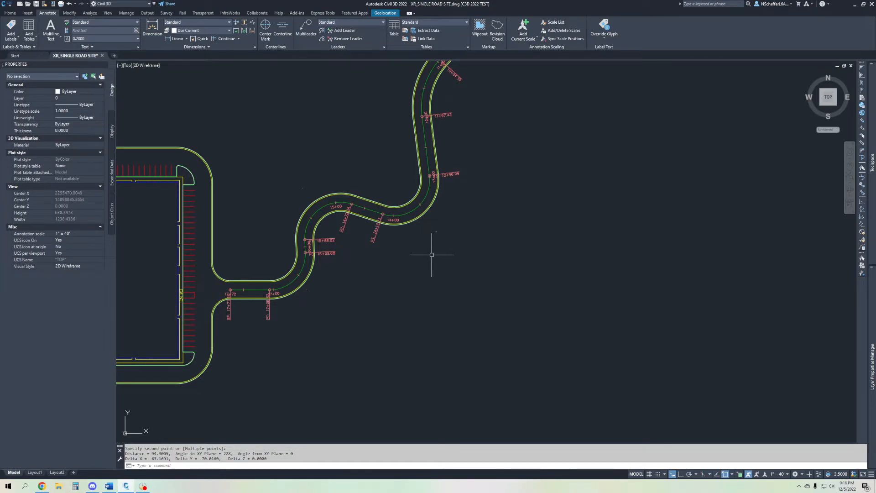
click(10, 12)
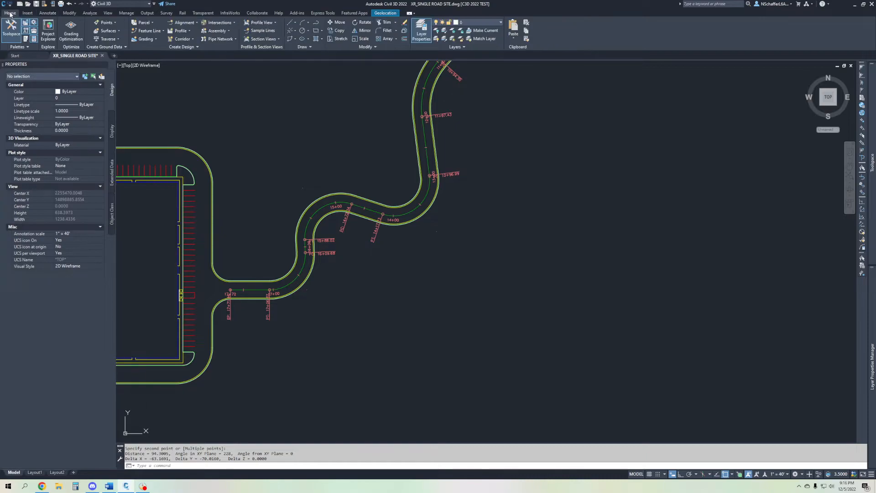
click(184, 23)
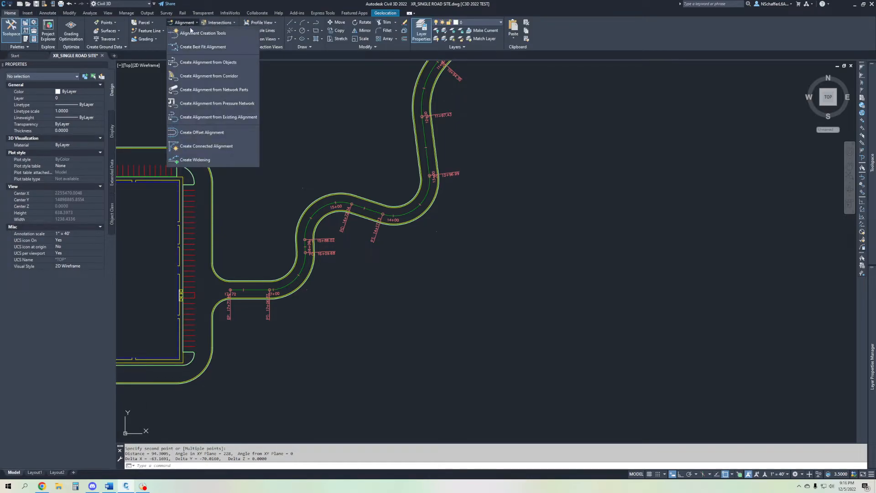
click(191, 34)
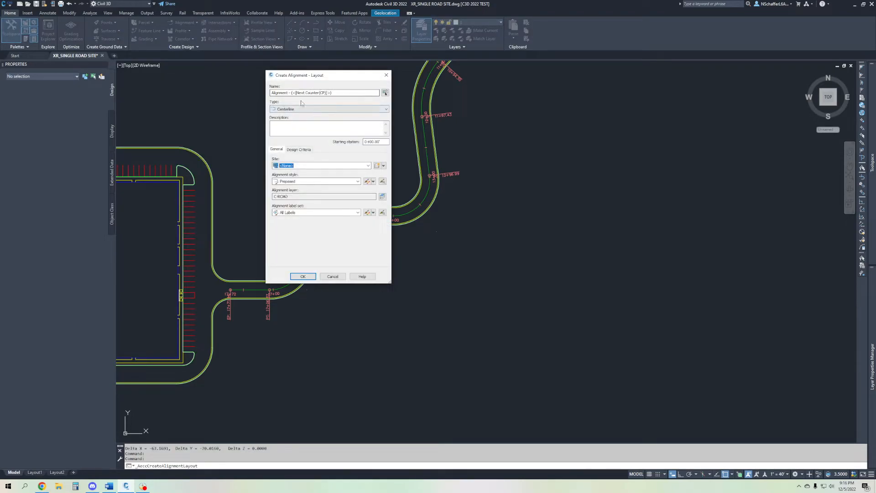
click(333, 93)
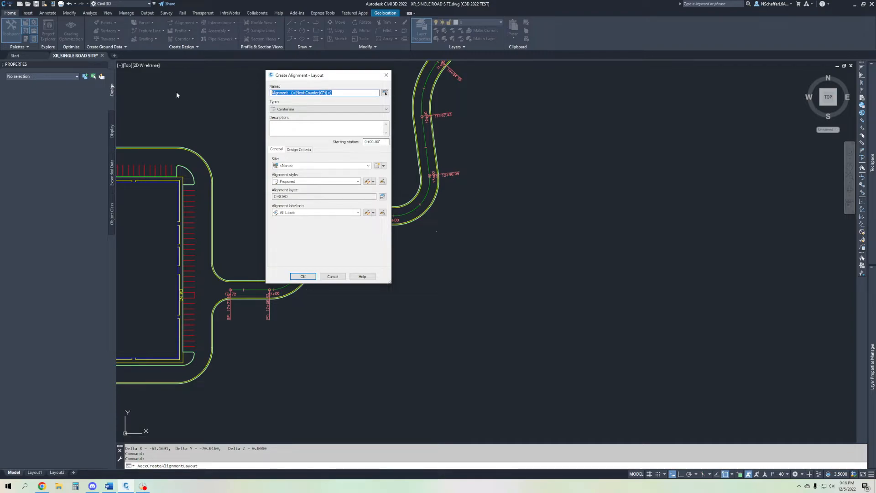
text(ROAD-2)
click(296, 181)
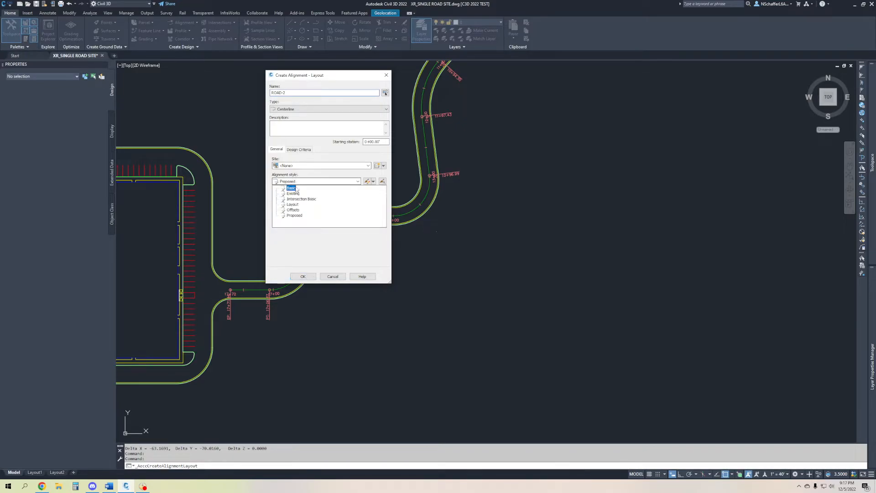
click(295, 204)
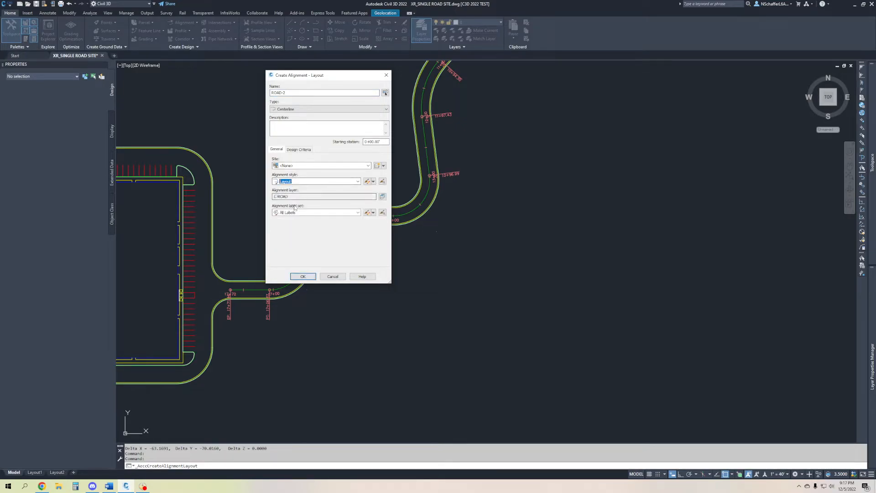
- Give the alignment layer C-ROAD a suffix modifier with the value -* so the layer name includes the alignment name
click(382, 196)
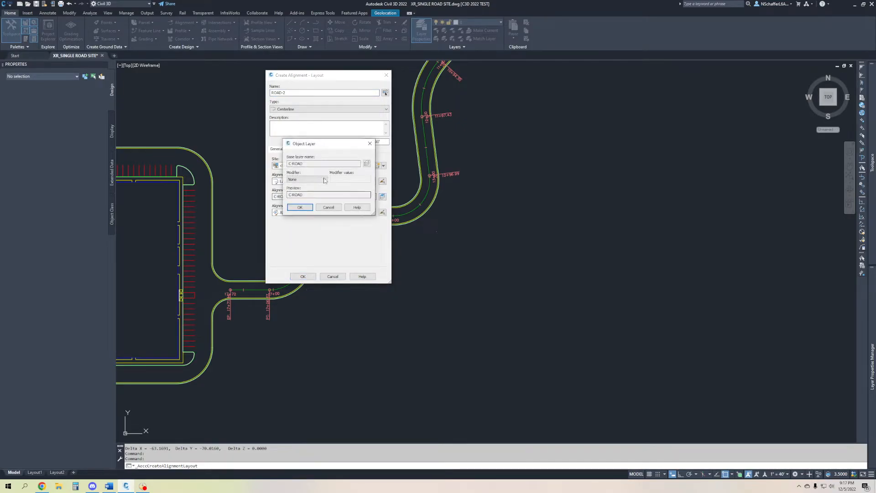
click(305, 179)
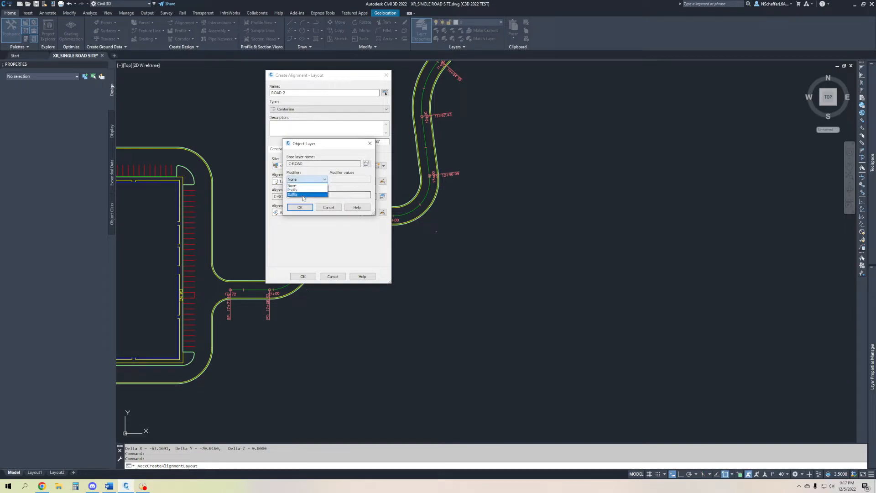
click(301, 195)
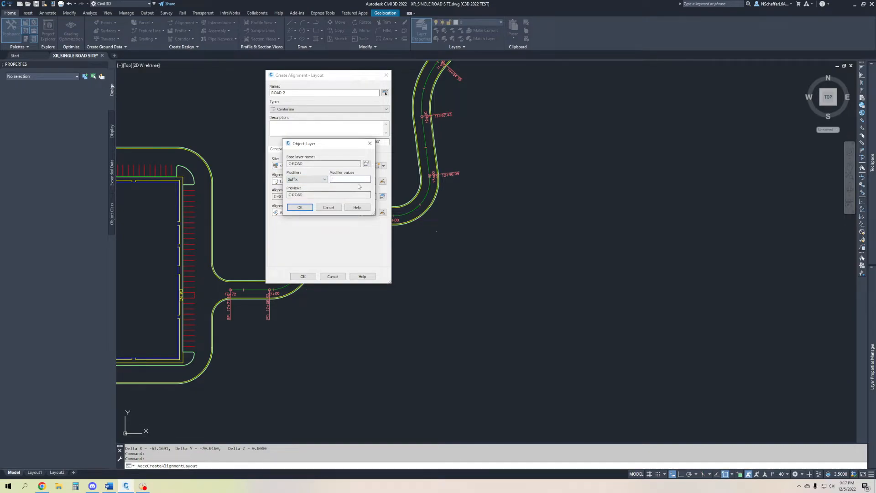
text(-*)
click(300, 208)
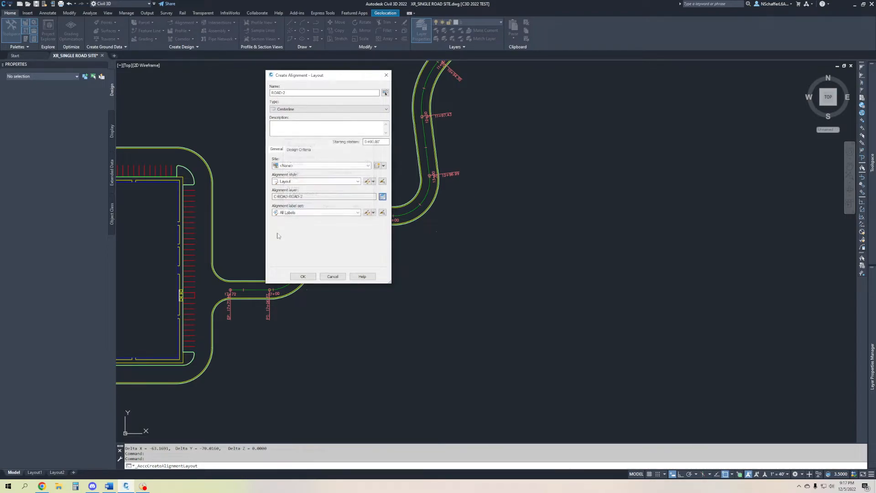
- Assign the Major and Minor only label set, create the ROAD-2 alignment, and place its layout tools over an empty drawing area
click(301, 212)
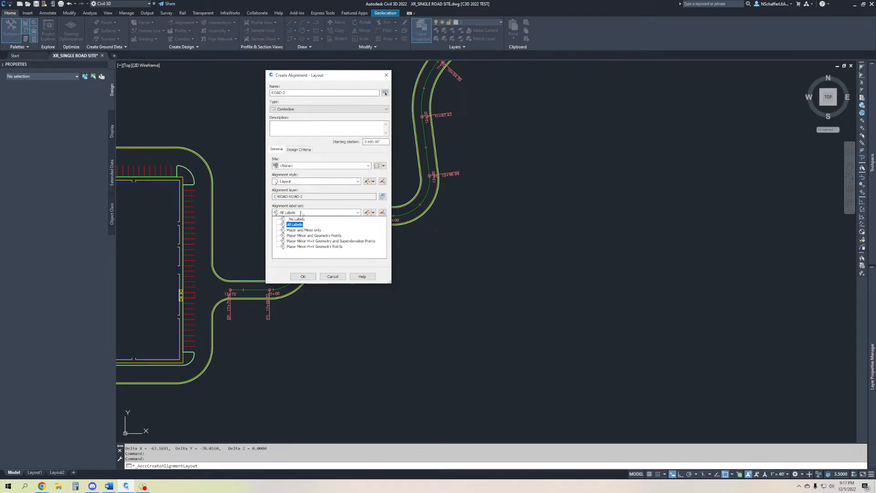
click(305, 233)
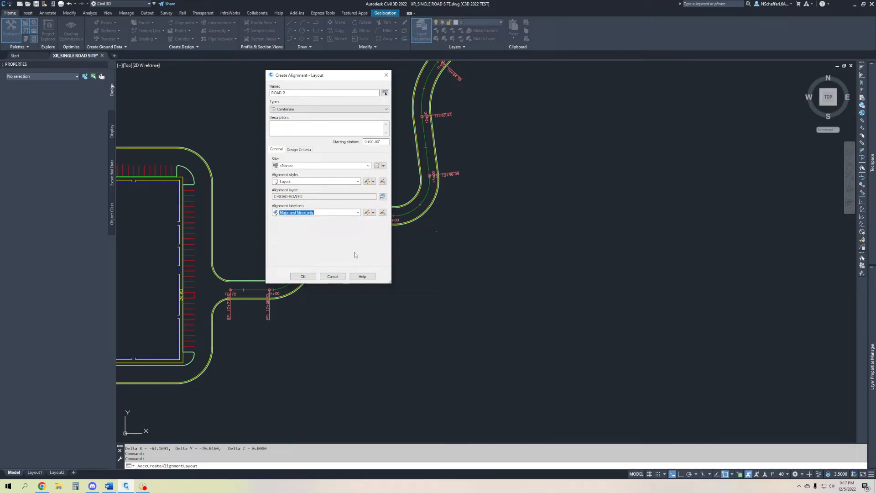
click(302, 276)
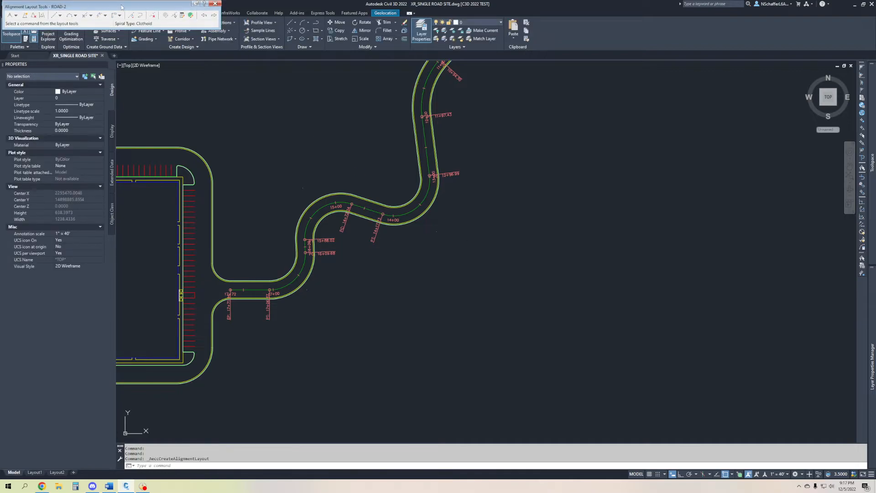
mouse_move(121, 7)
mouse_down()
mouse_move(521, 198)
mouse_move(569, 349)
mouse_move(489, 332)
mouse_up()
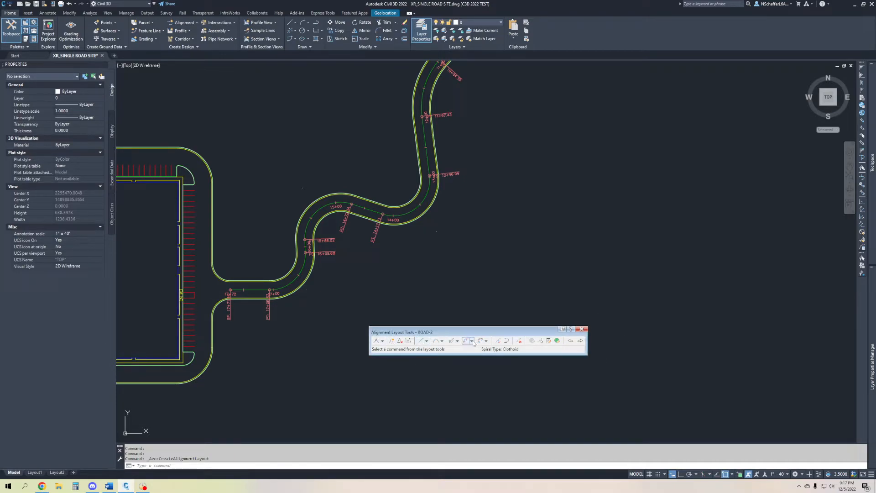
click(383, 341)
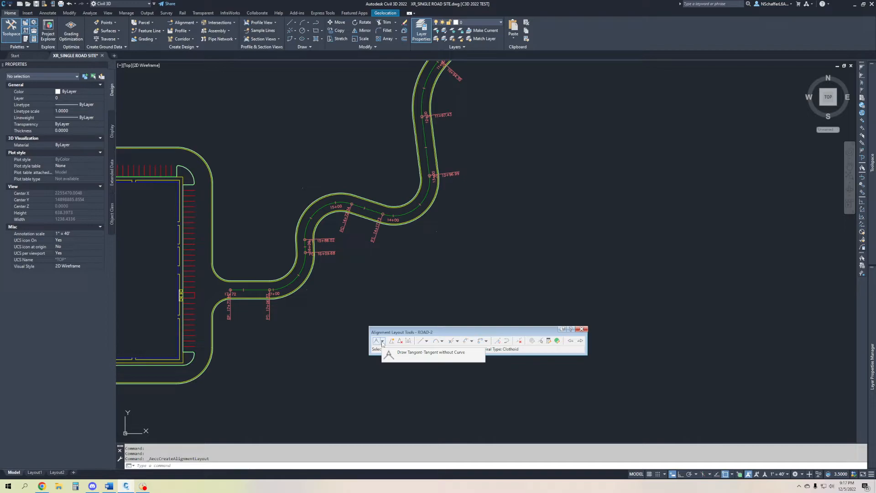
click(382, 341)
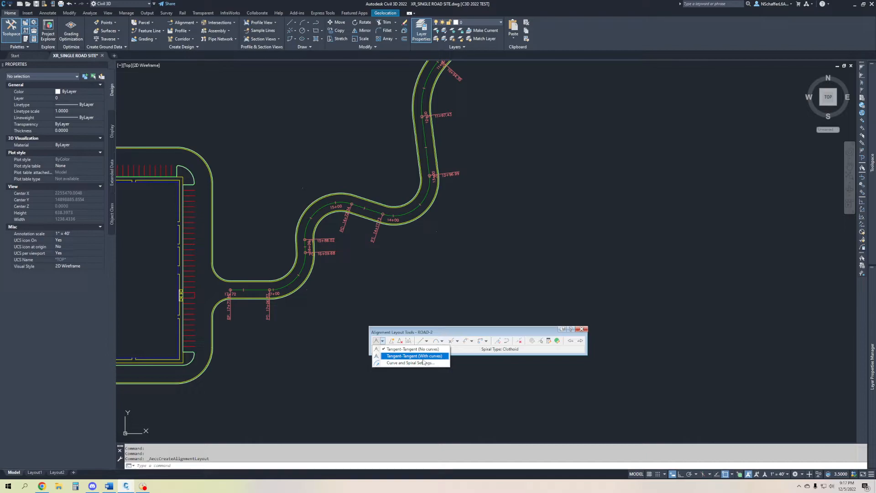
click(405, 331)
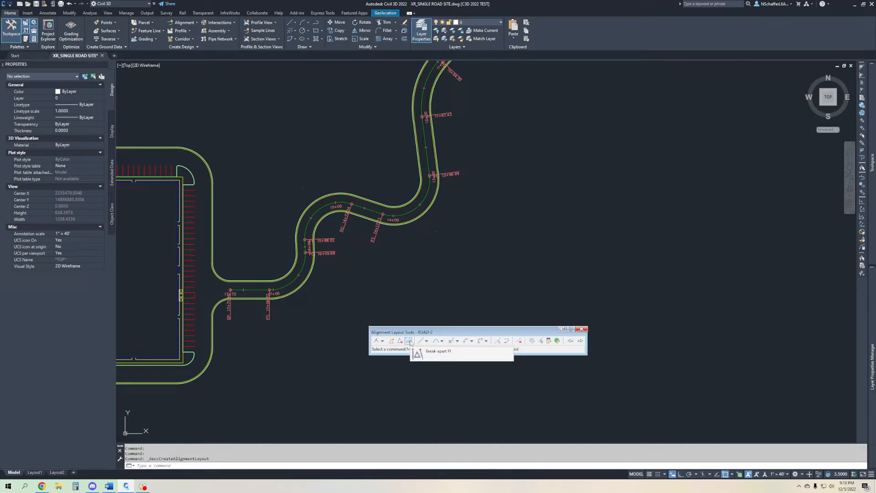
click(409, 341)
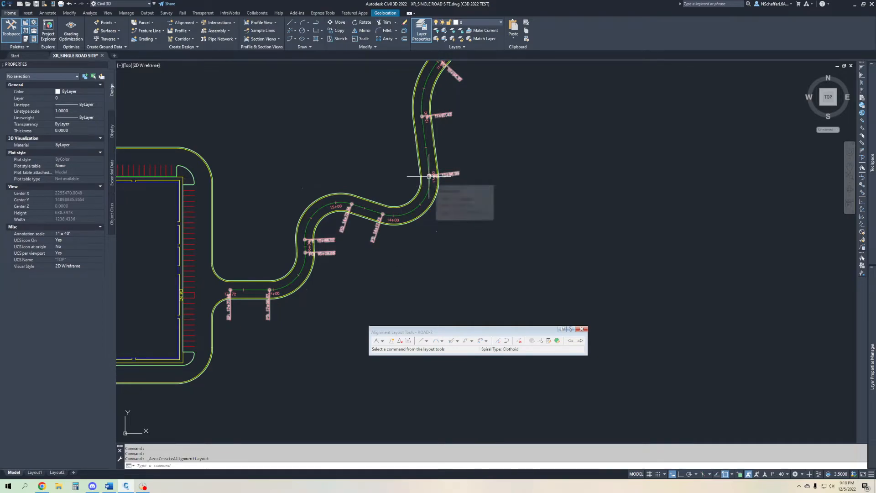
- Draw a two-point fixed line about 297 ft long for ROAD-2, rising gently eastward in the empty area east of the existing road
click(426, 341)
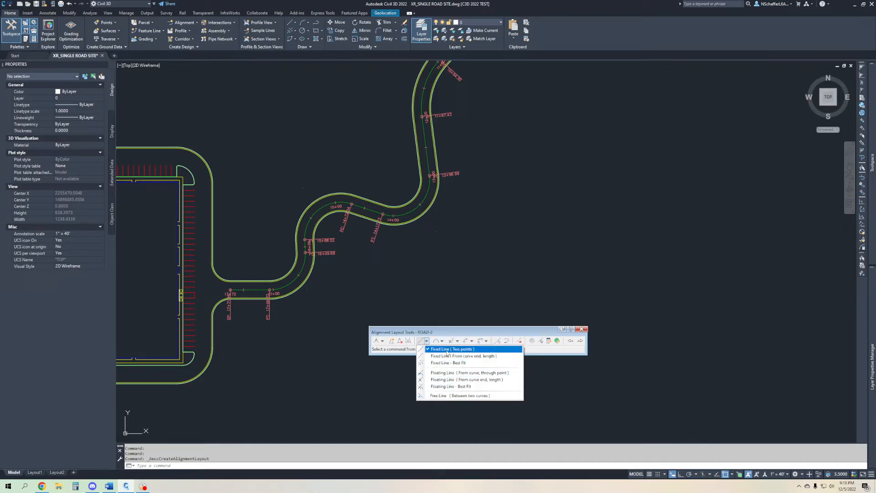
click(447, 350)
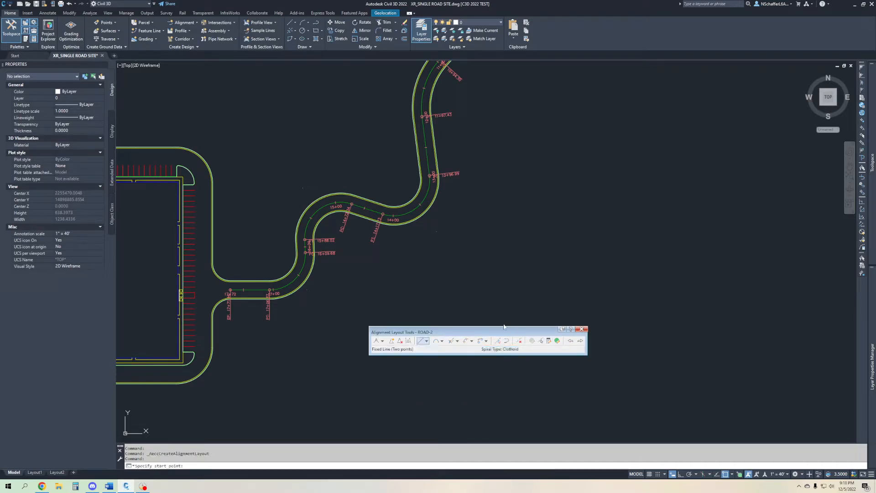
click(509, 257)
click(680, 207)
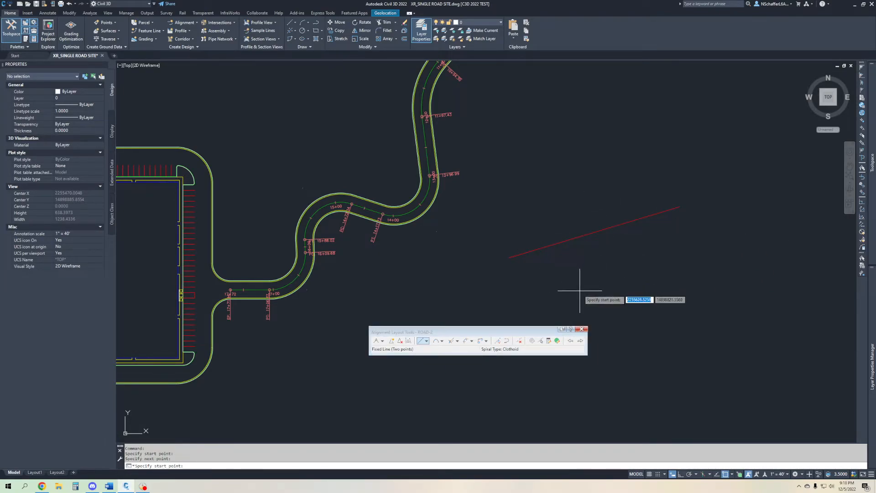
key(Escape)
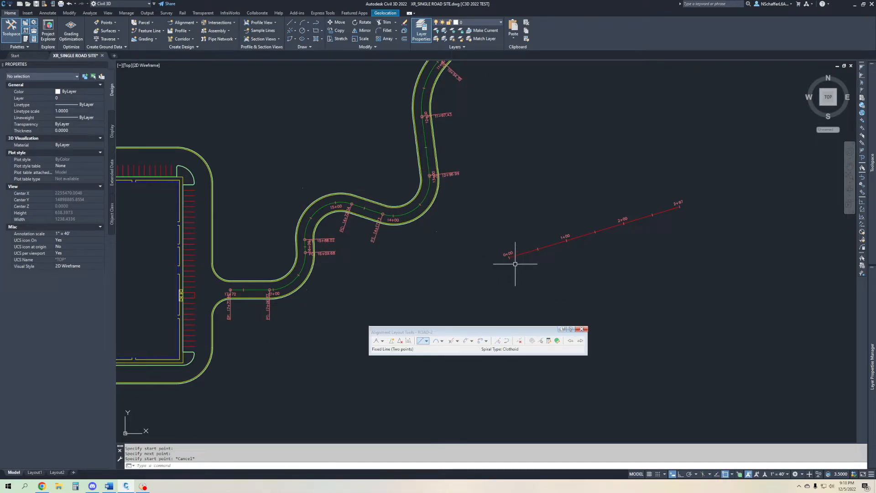
- Add a three-point fixed curve from the line's east end, arching over and down to an end near station 6+81
scroll(510, 255, up, 2)
scroll(627, 242, down, 2)
middle_drag(627, 242, 468, 260)
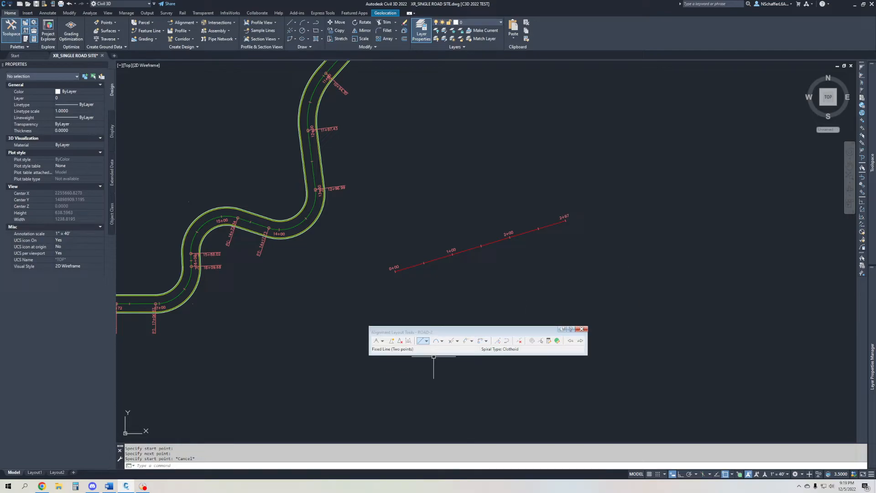
click(443, 341)
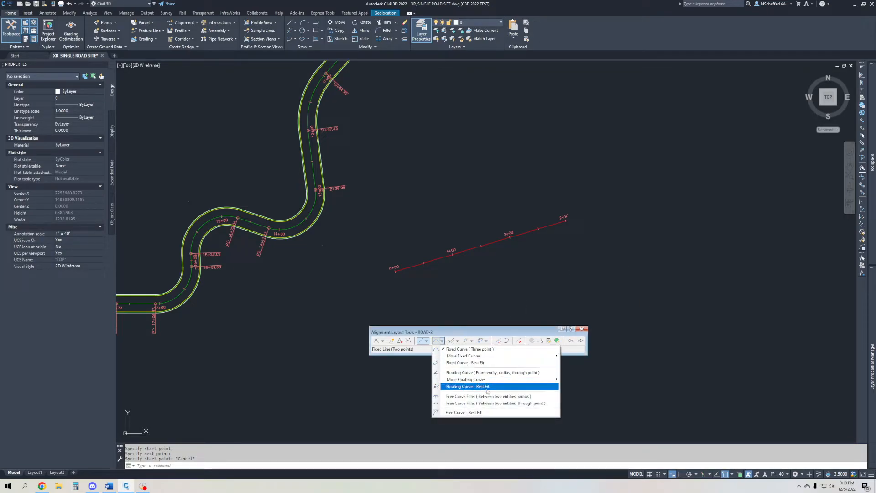
click(469, 349)
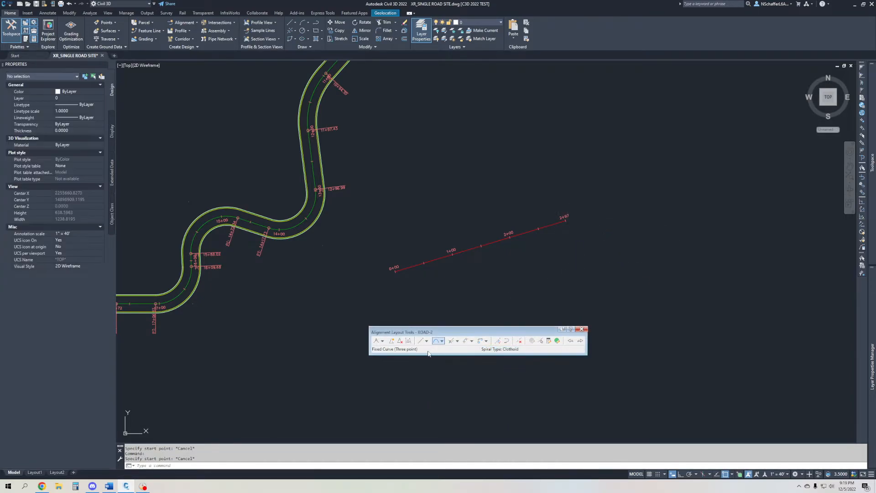
click(442, 341)
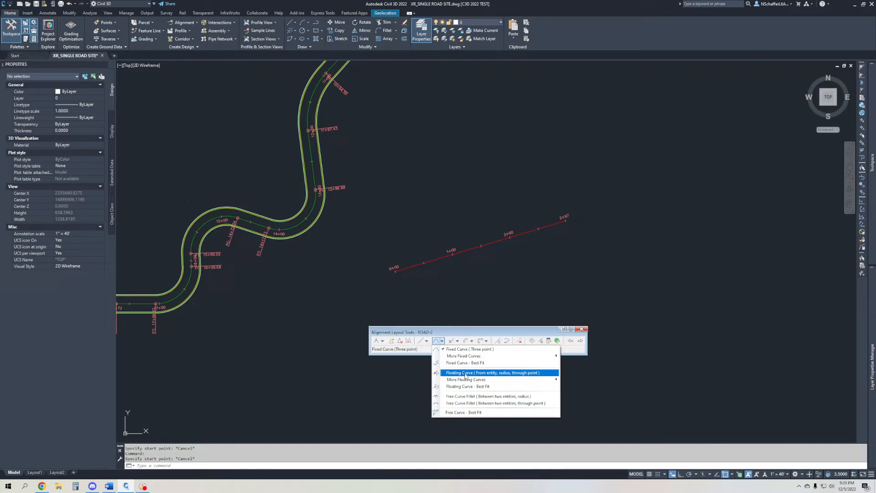
mouse_move(464, 381)
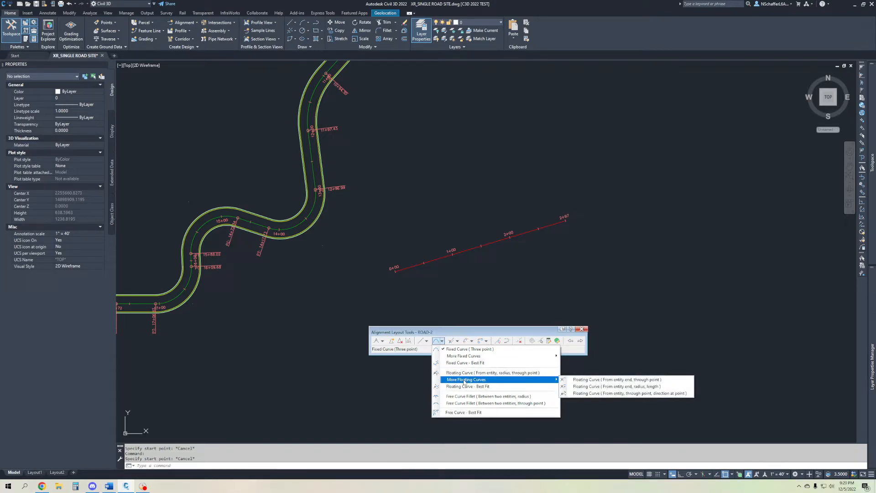
click(472, 349)
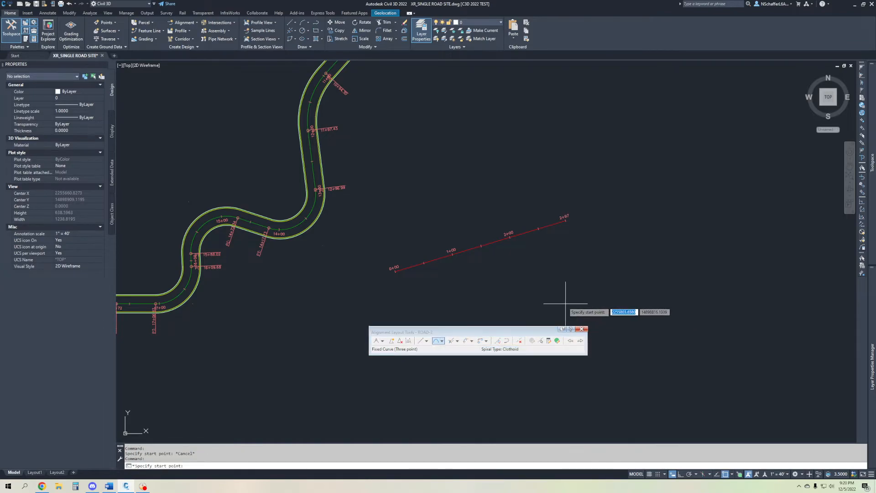
click(556, 225)
click(630, 204)
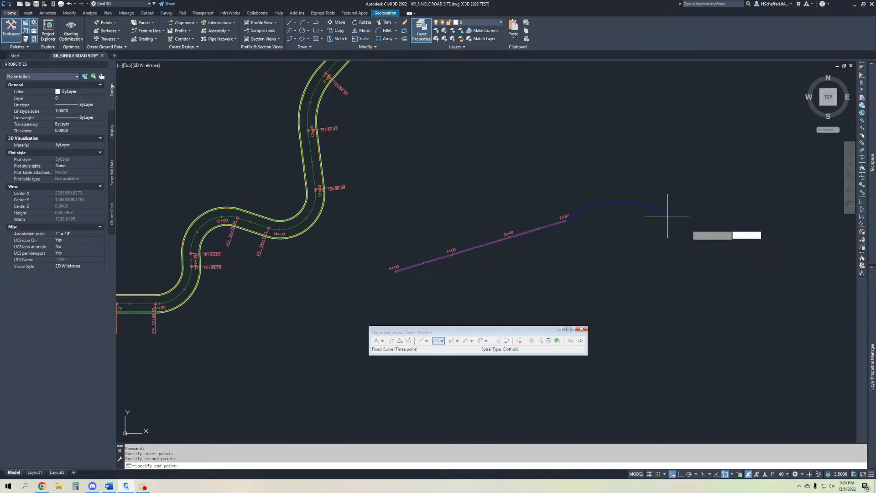
click(763, 277)
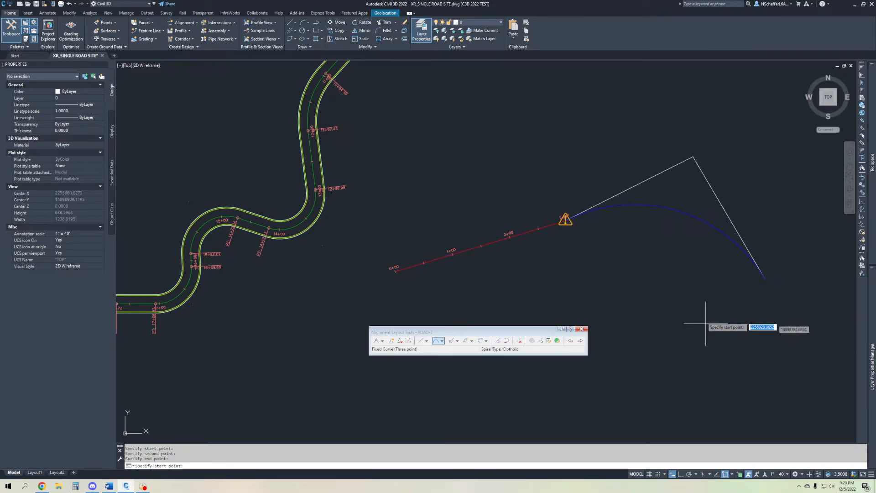
key(Escape)
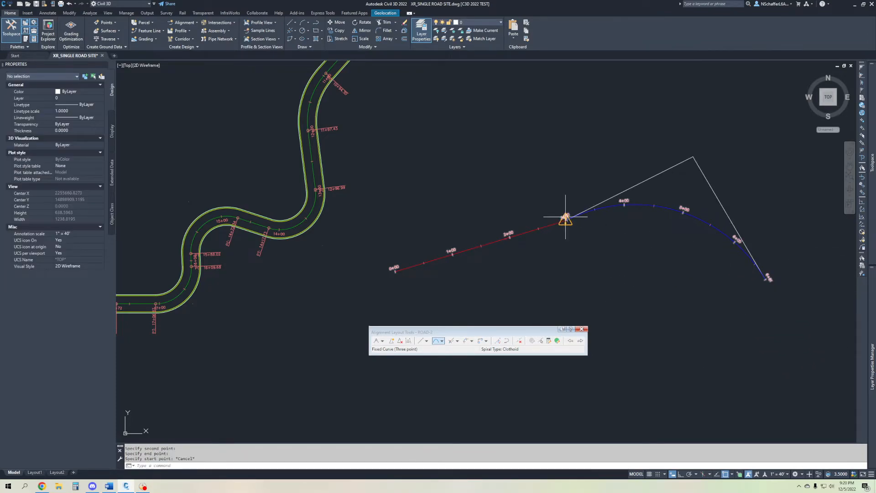
- Reshape the ROAD-2 curve by moving its middle pass-through point to about station 5+25, bringing its start nearly tangent to the line
scroll(583, 219, up, 4)
click(581, 197)
scroll(521, 211, down, 2)
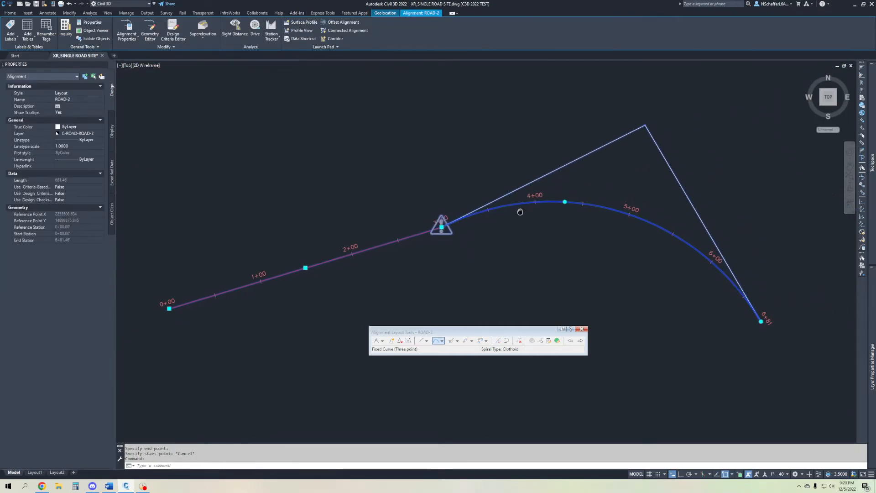
click(565, 202)
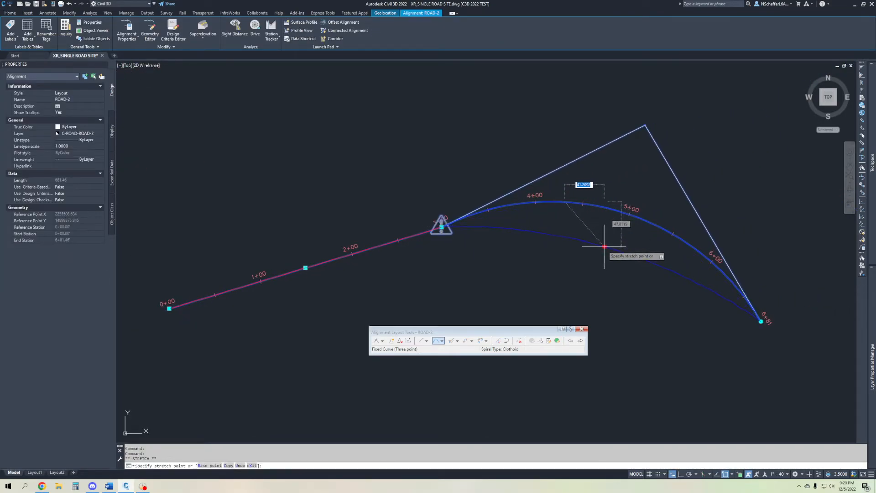
click(627, 241)
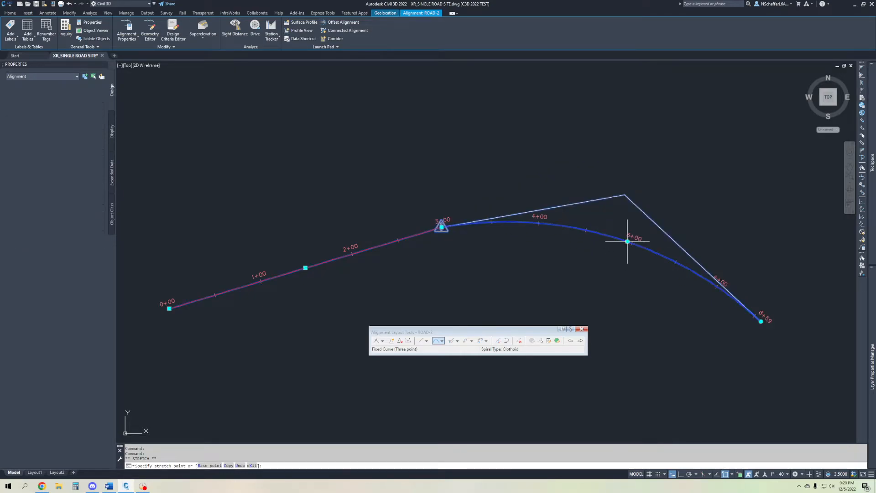
scroll(646, 255, up, 2)
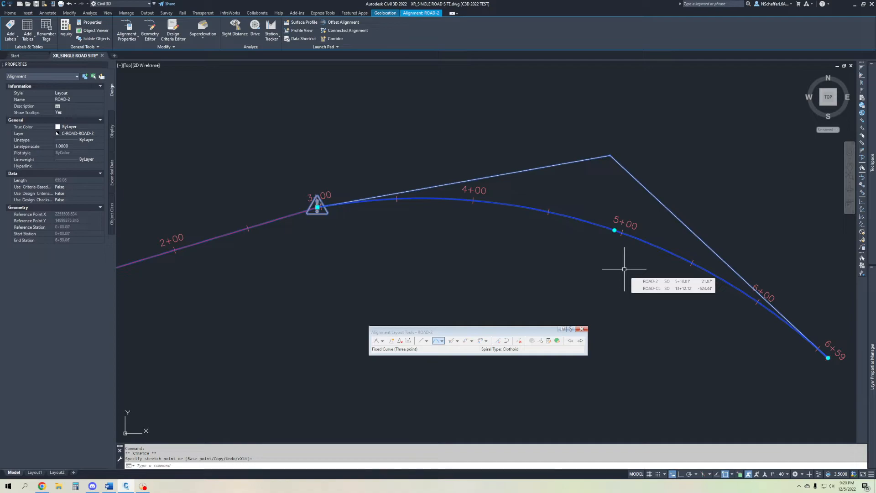
click(614, 231)
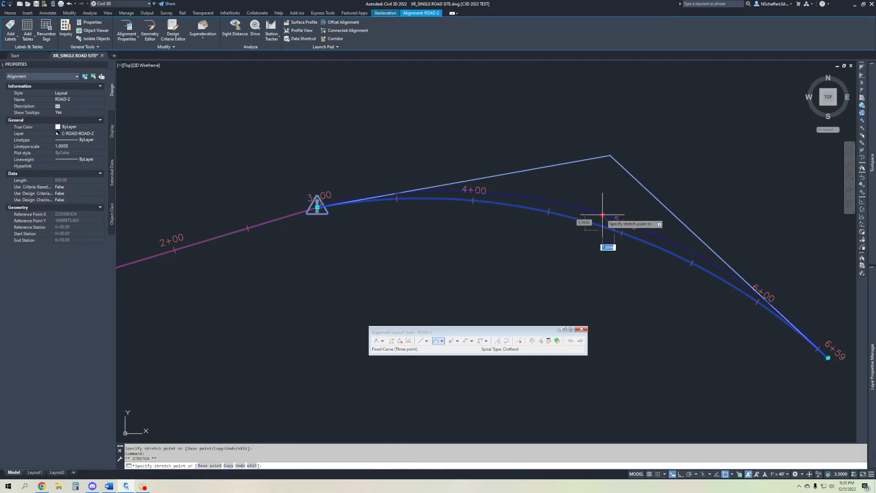
click(657, 234)
scroll(519, 241, down, 2)
middle_drag(518, 240, 458, 250)
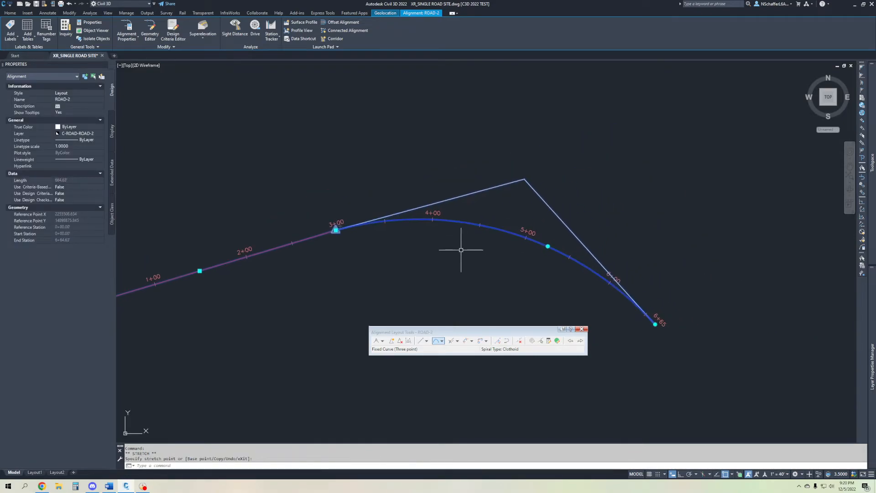
key(Escape)
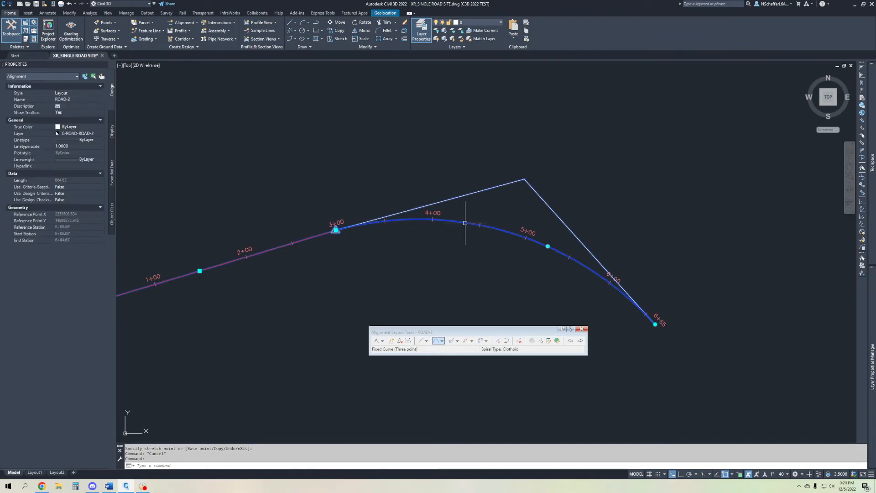
- Edit the Layout alignment style of ROAD-2 and set the plan display color of its Curve component to red
middle_drag(377, 244, 479, 221)
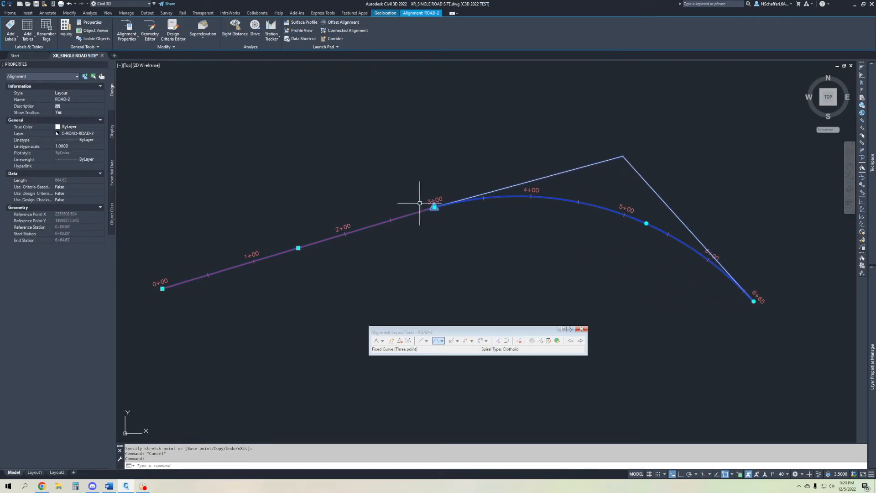
right_click(485, 222)
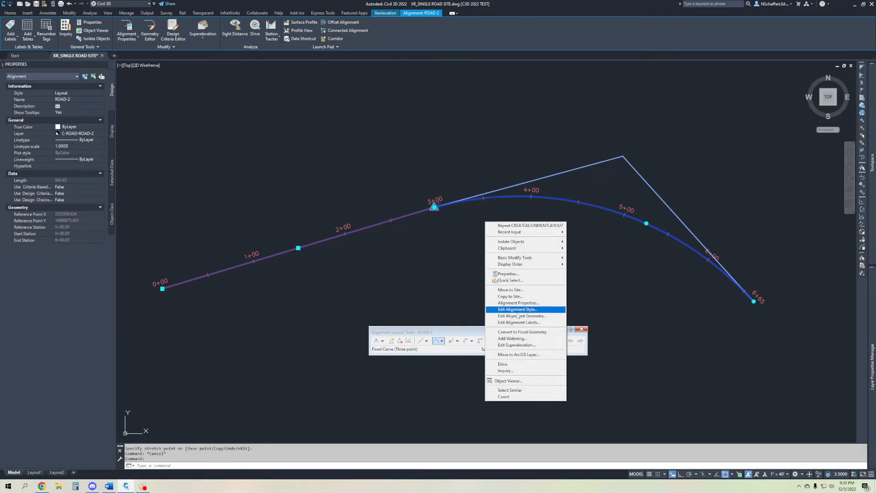
click(517, 311)
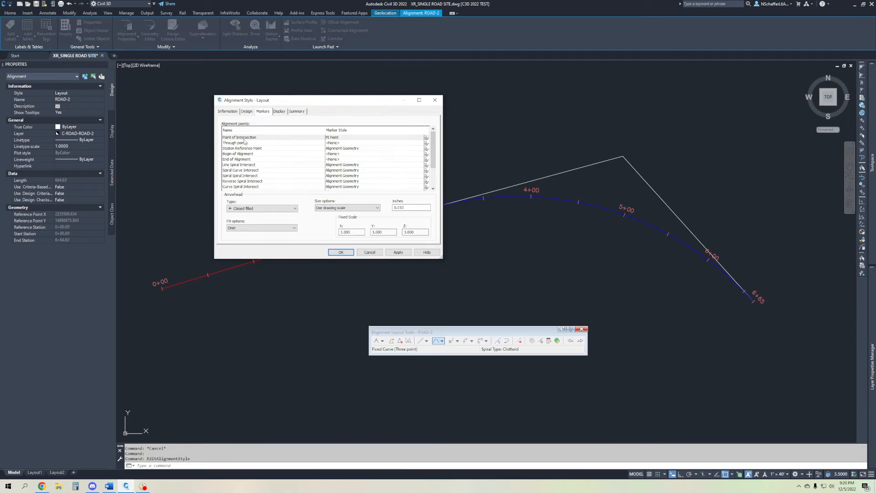
click(278, 111)
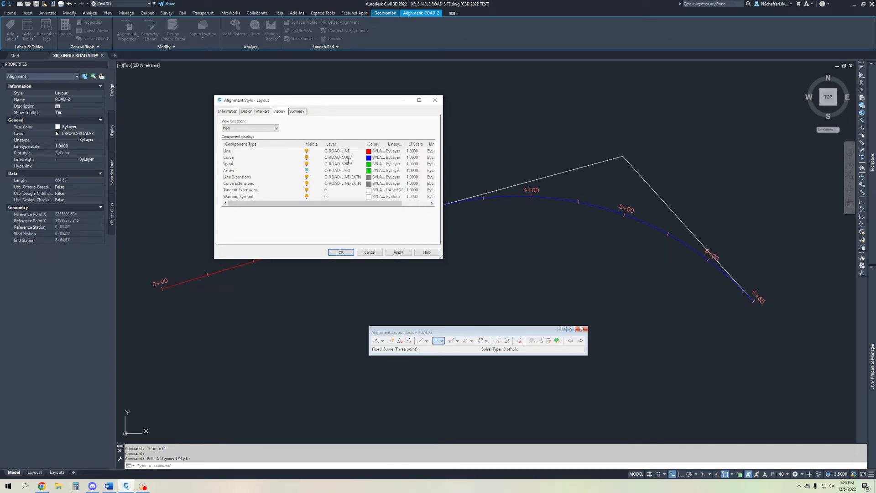
click(373, 158)
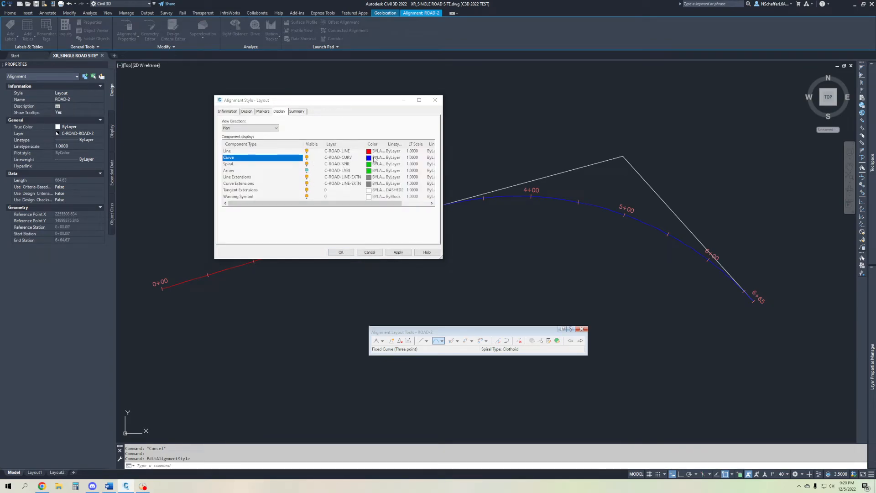
click(275, 196)
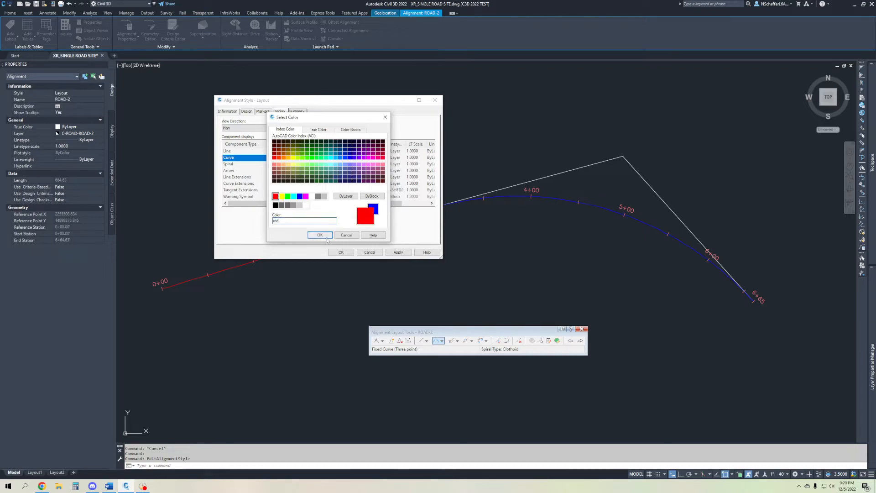
click(320, 235)
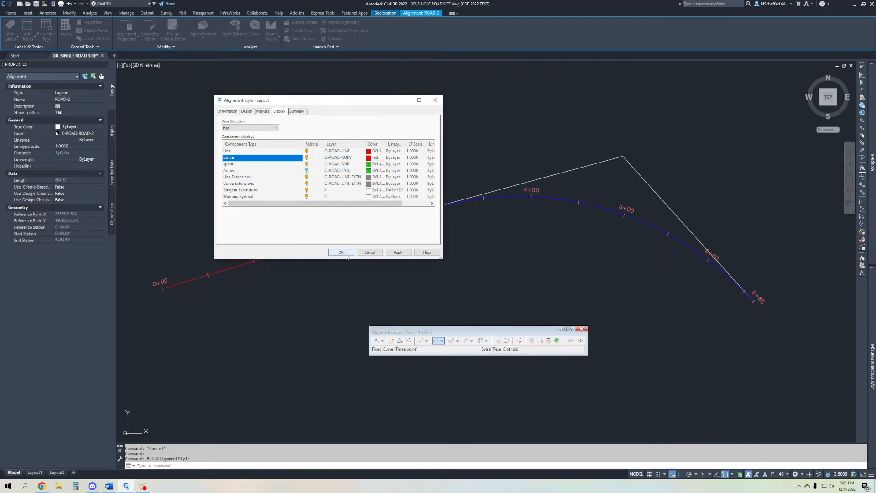
- Turn off the Warning Symbol, Tangent Extensions, Curve Extensions and Line Extensions components in the Layout style and apply the changes
scroll(302, 198, right, 2)
click(301, 196)
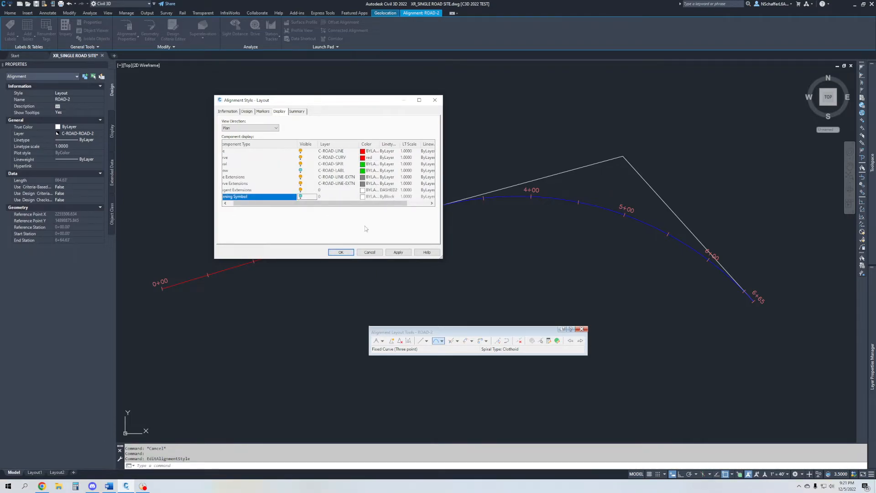
scroll(306, 196, left, 2)
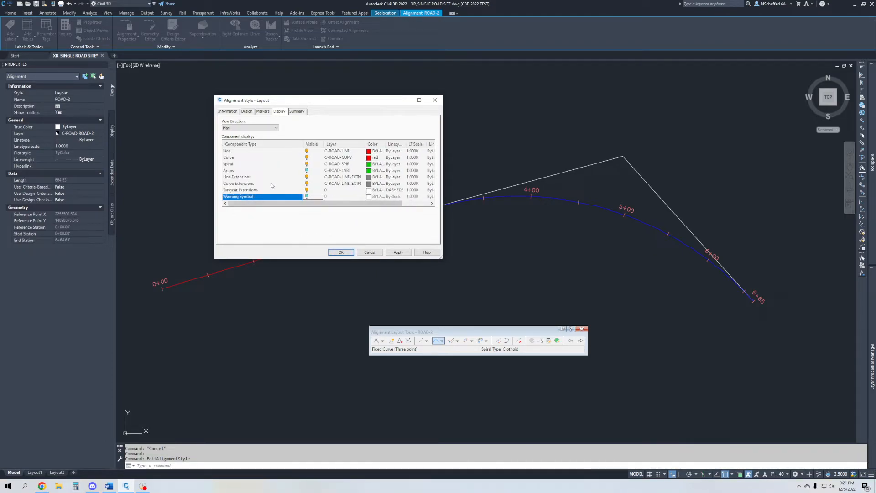
click(306, 190)
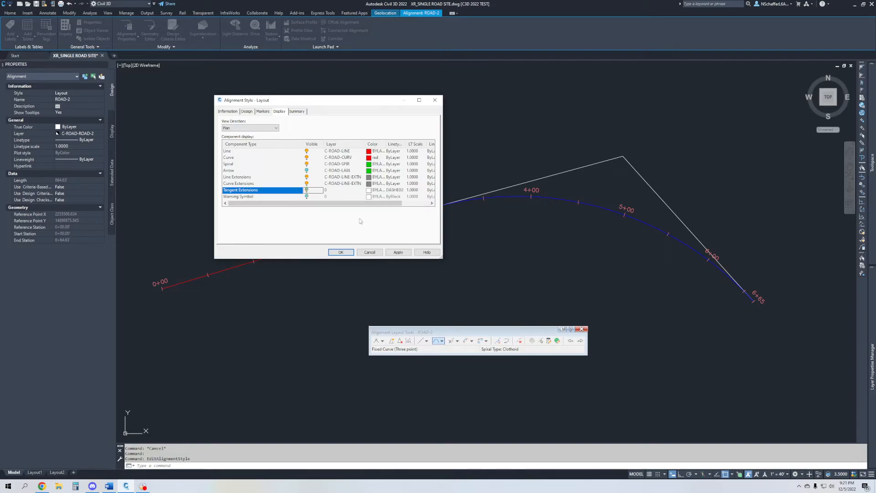
click(307, 184)
click(307, 177)
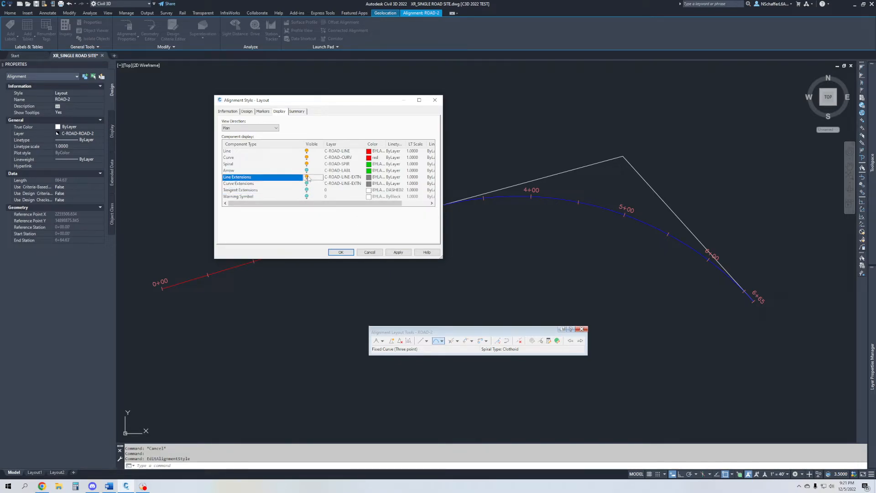
click(340, 252)
- Draw a two-point fixed line about 143 ft long running southeast from the end of the ROAD-2 curve
middle_drag(511, 185, 431, 173)
scroll(548, 223, down, 2)
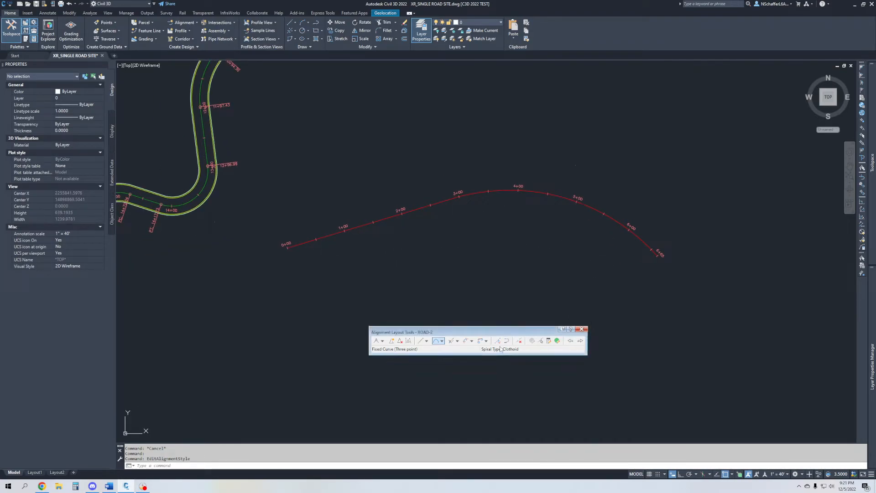
click(421, 340)
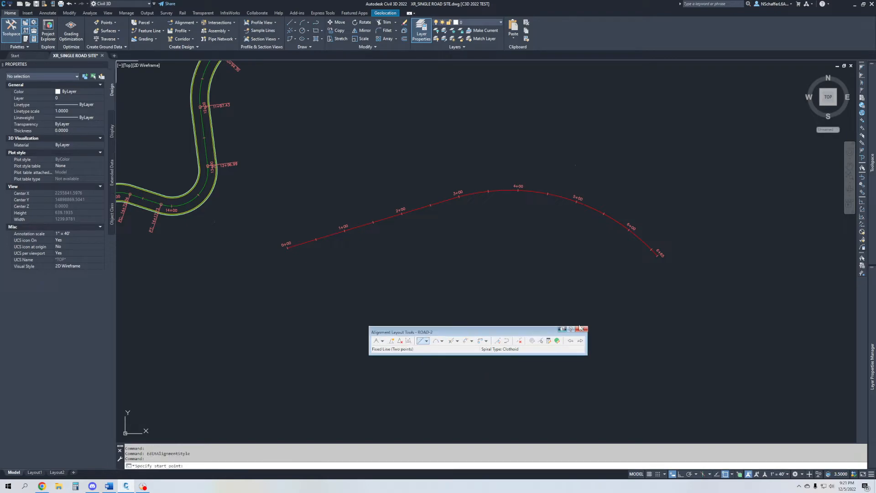
scroll(653, 260, up, 6)
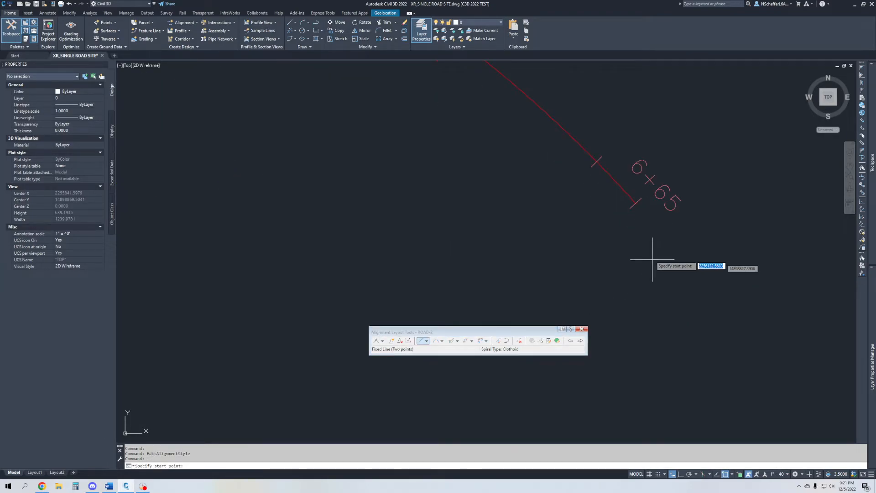
click(632, 198)
scroll(631, 196, down, 8)
middle_drag(606, 226, 470, 176)
scroll(470, 176, down, 2)
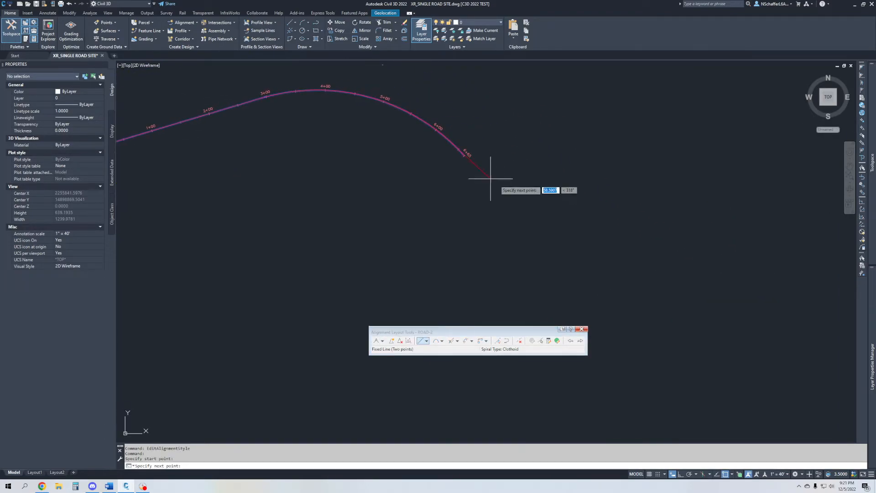
click(519, 220)
key(Escape)
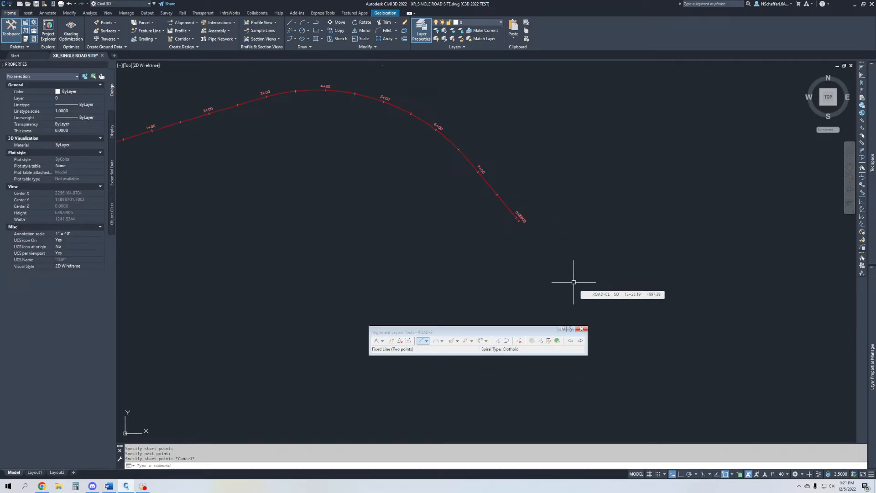
- Delete the fixed line at the southeast end of ROAD-2 as an alignment sub-entity
click(397, 109)
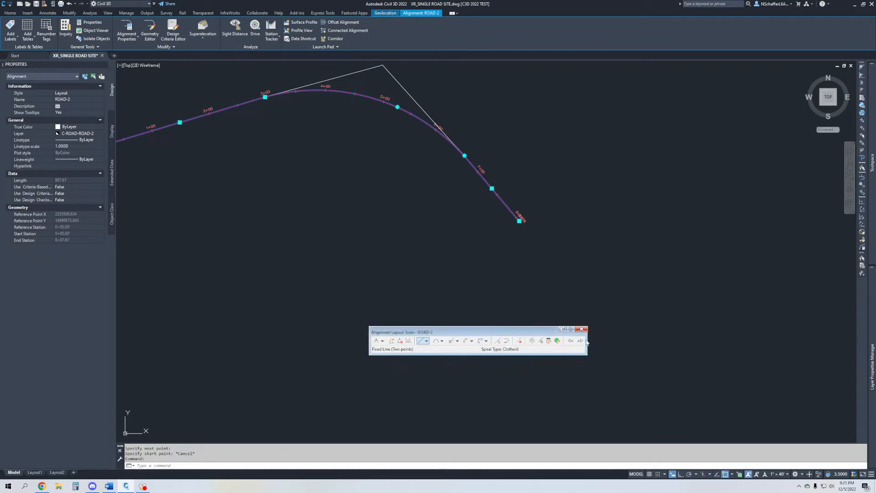
click(519, 341)
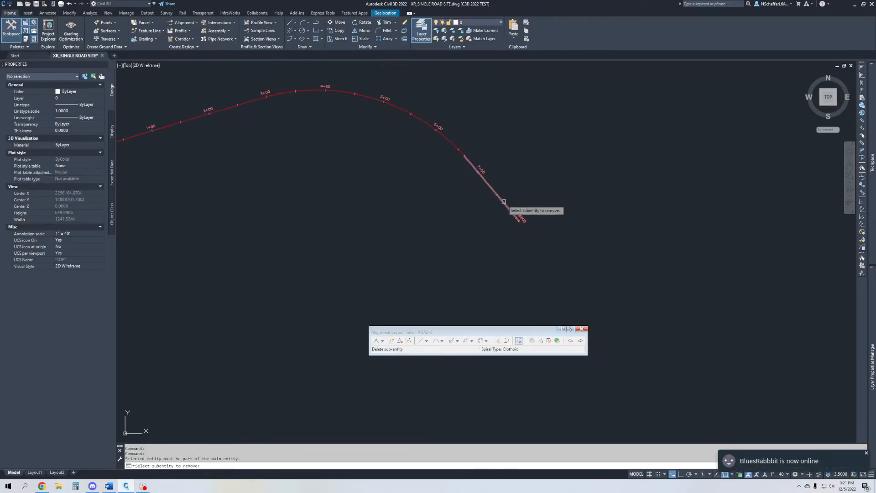
click(510, 254)
key(Escape)
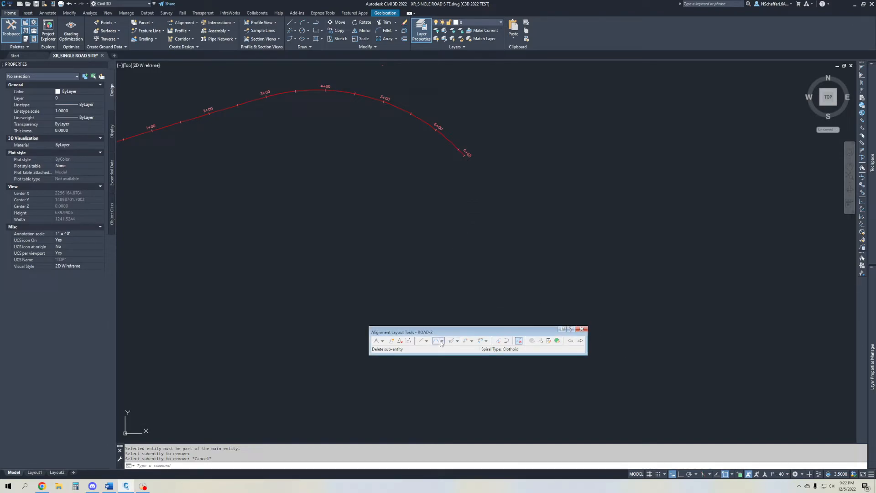
click(472, 341)
click(483, 345)
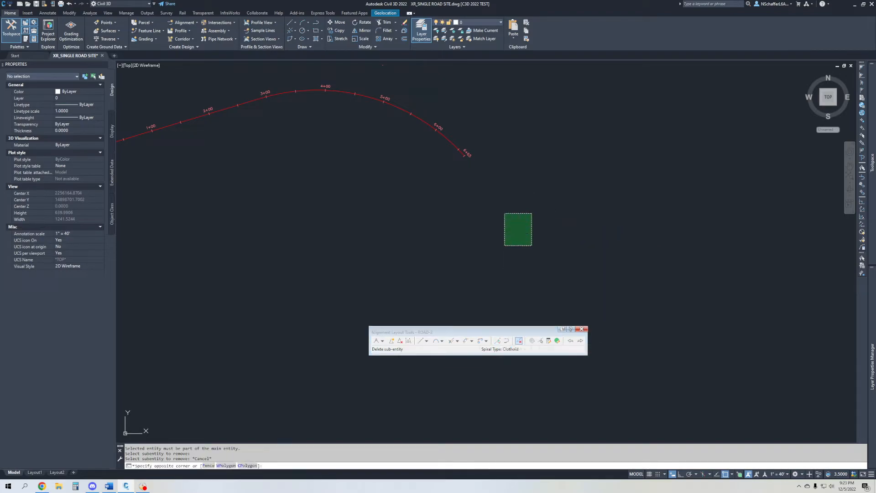
- Draw a three-segment polyline running southeast from the end of ROAD-2 at station 6+65, flattening toward the east
text(PL)
key(Return)
scroll(456, 155, up, 6)
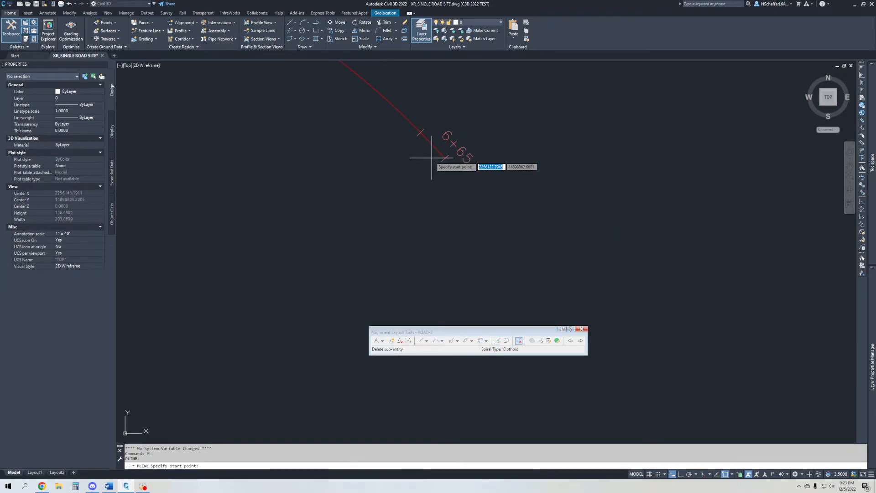
click(445, 158)
scroll(426, 168, down, 4)
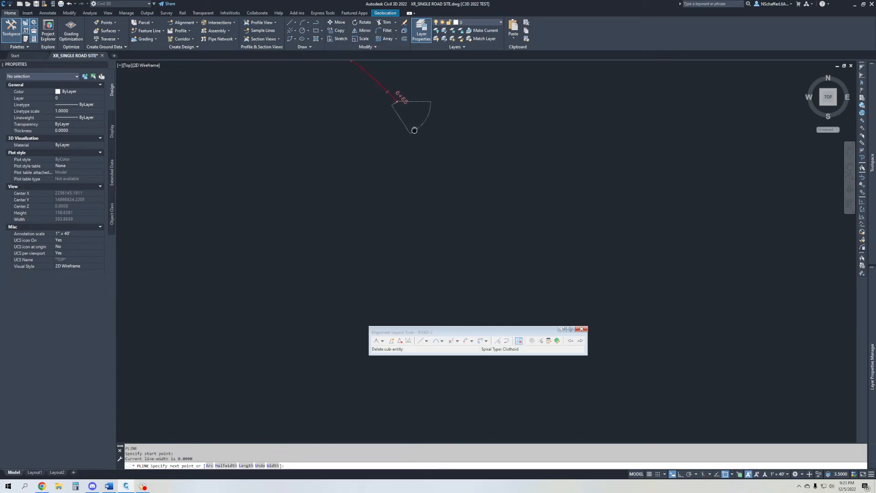
click(428, 145)
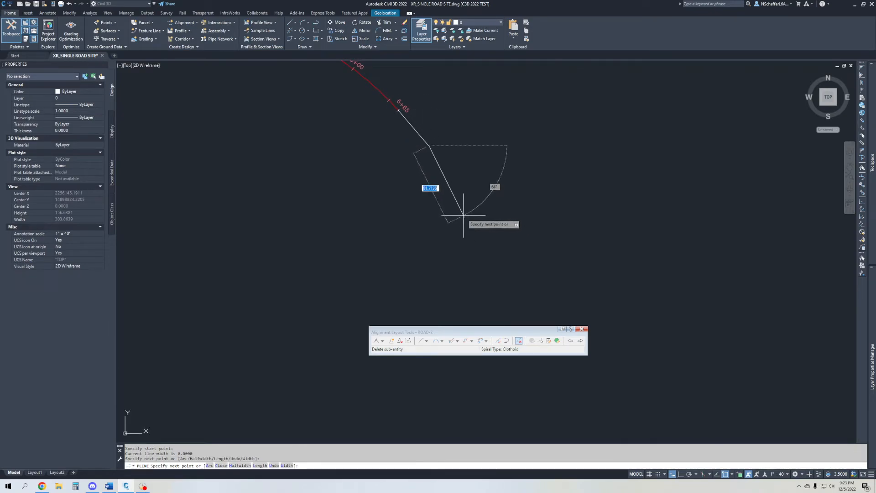
click(512, 203)
click(638, 239)
key(Escape)
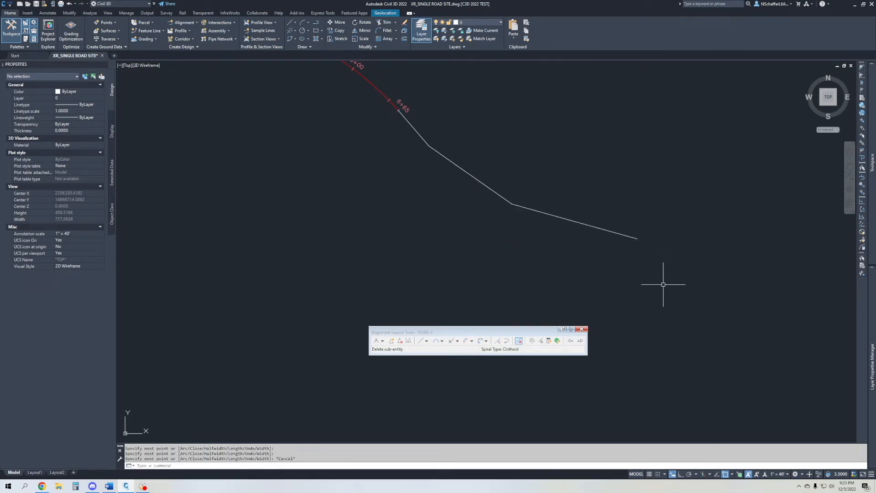
- Try to convert the polyline to ROAD-2 geometry with Convert AutoCAD line and arc, and erase the polyline
click(497, 342)
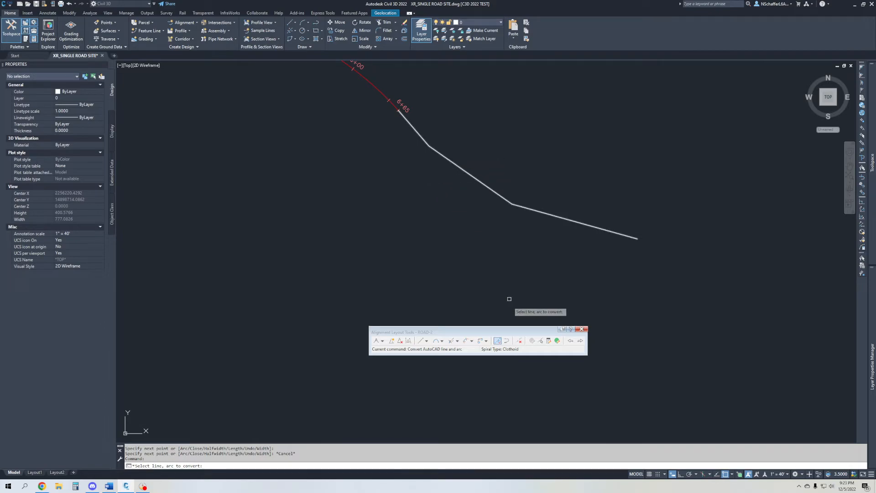
click(480, 179)
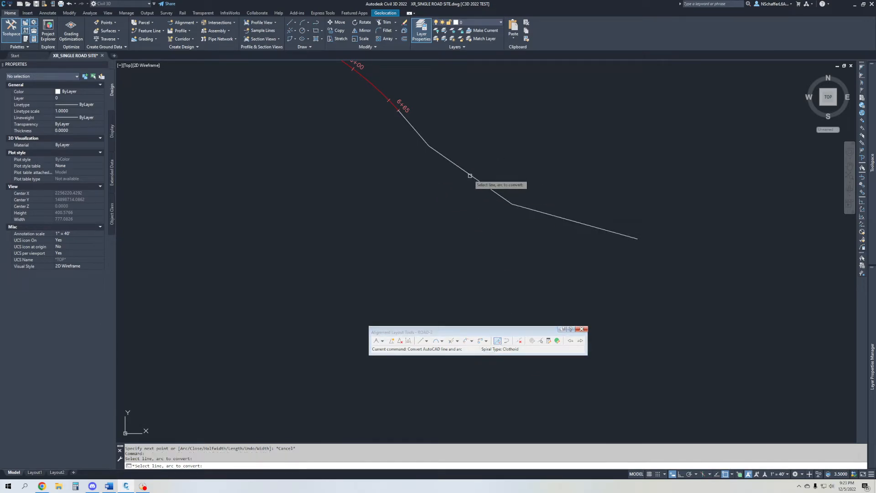
key(Return)
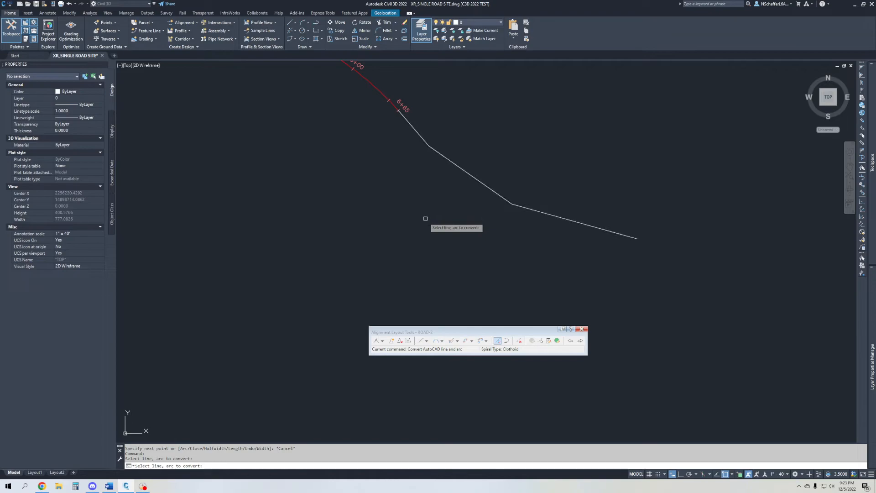
click(485, 339)
click(473, 177)
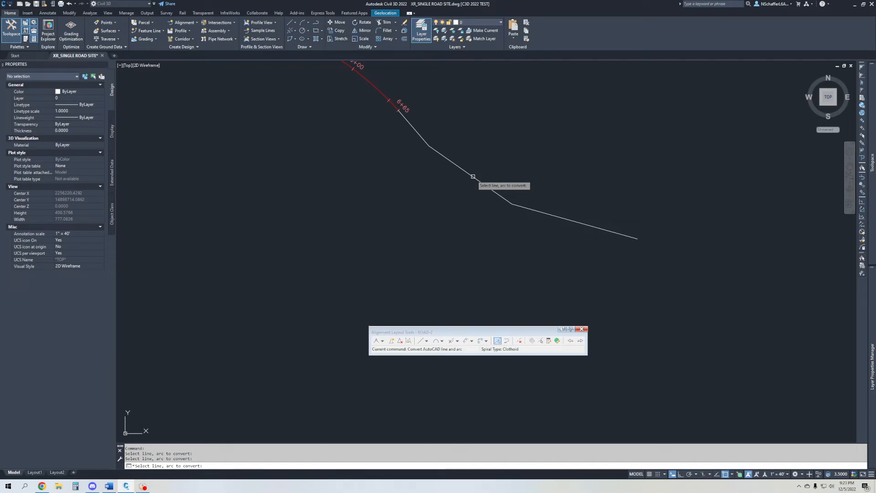
key(Escape)
click(470, 175)
key(Delete)
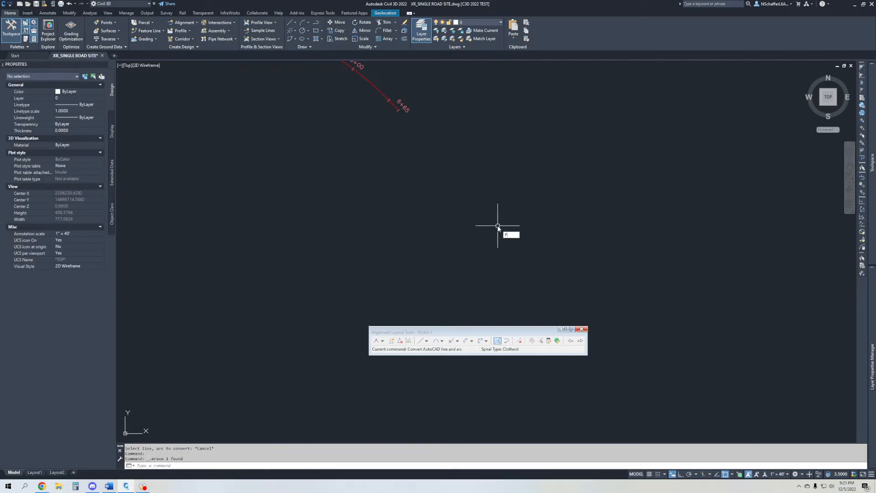
- Draw a line about 64 ft long southeast from ROAD-2's end and convert it to a sub-entity of the alignment
text(l)
key(Return)
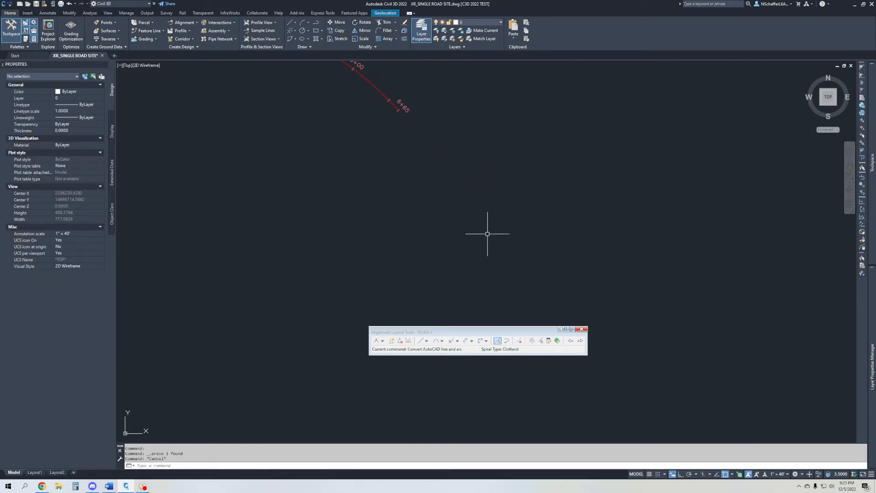
click(398, 109)
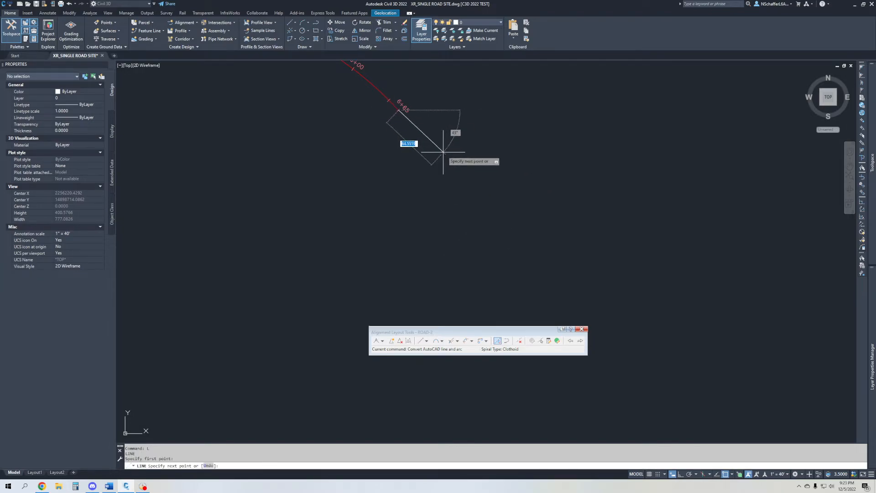
click(442, 153)
key(Escape)
click(495, 342)
click(438, 148)
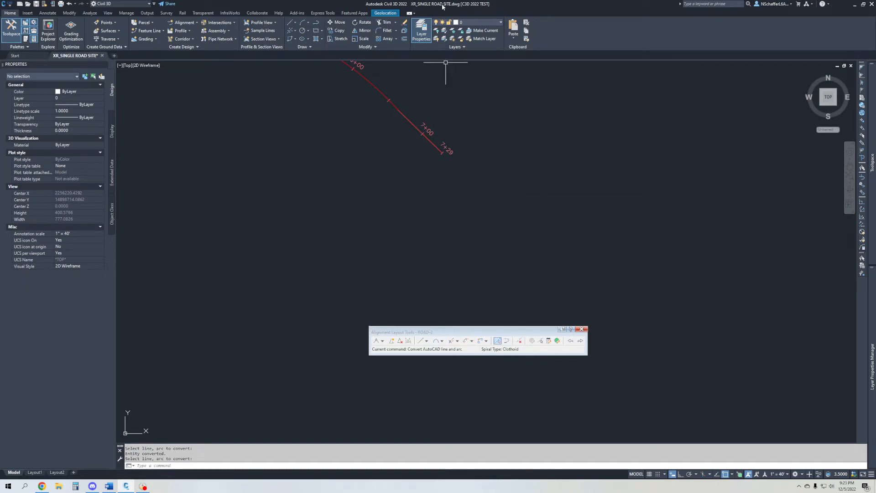
- Erase the leftover drawn line lying over ROAD-2's converted southeast end segment, leaving the alignment out of the selection
middle_drag(352, 176, 437, 261)
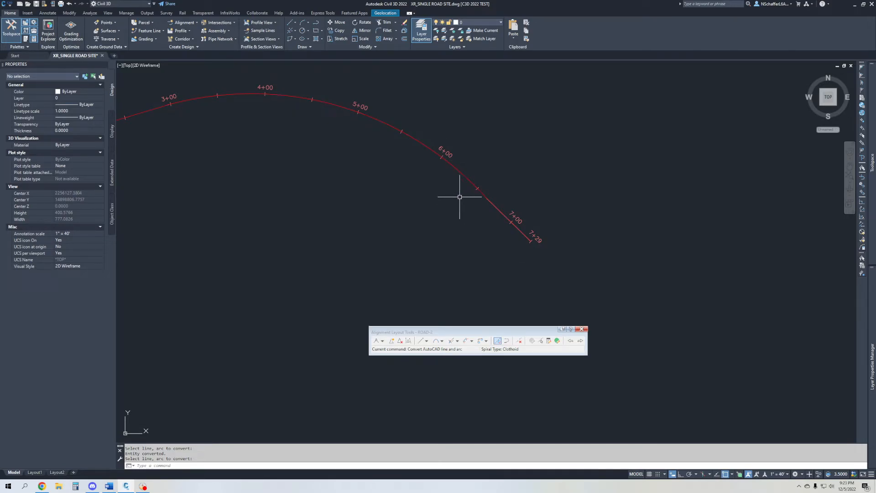
scroll(501, 208, up, 3)
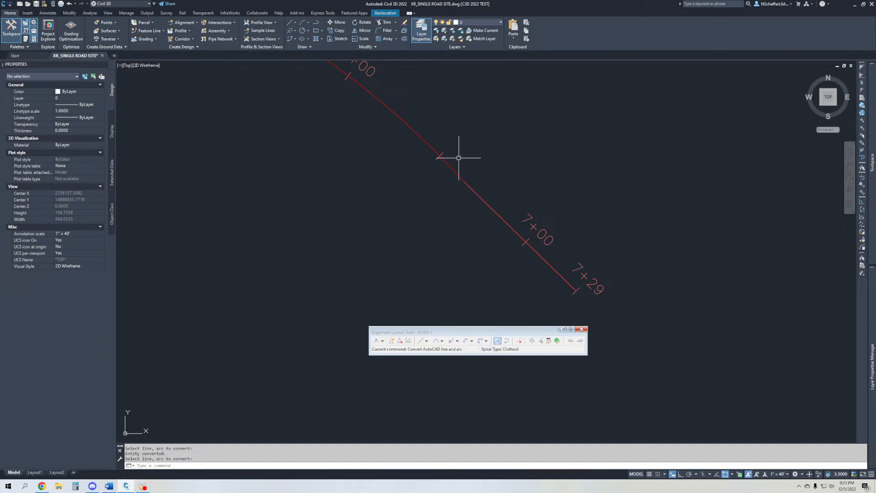
click(497, 193)
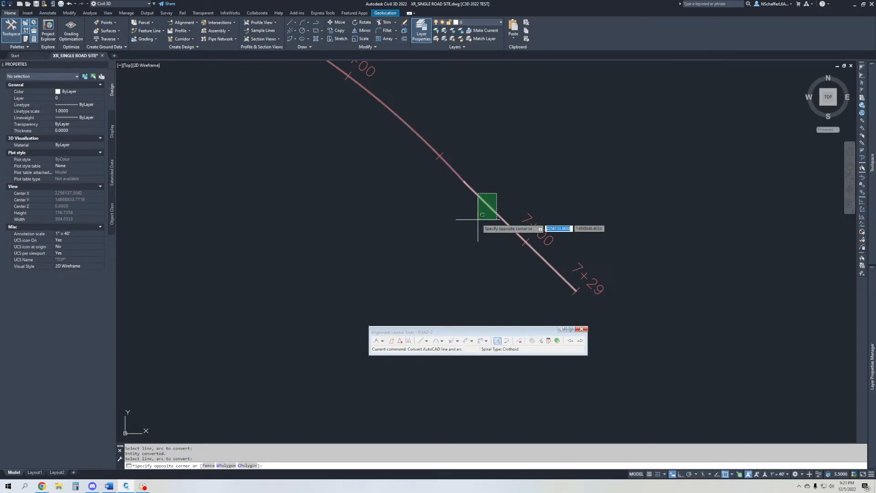
click(476, 220)
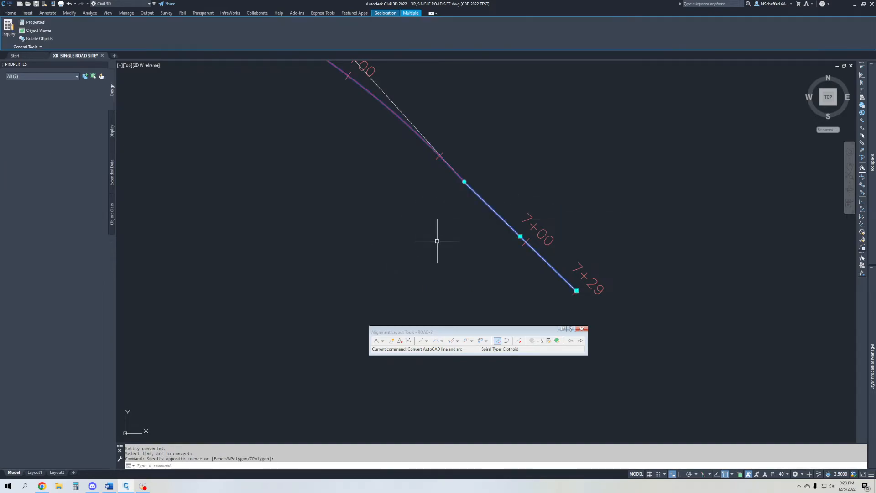
shift+click(407, 123)
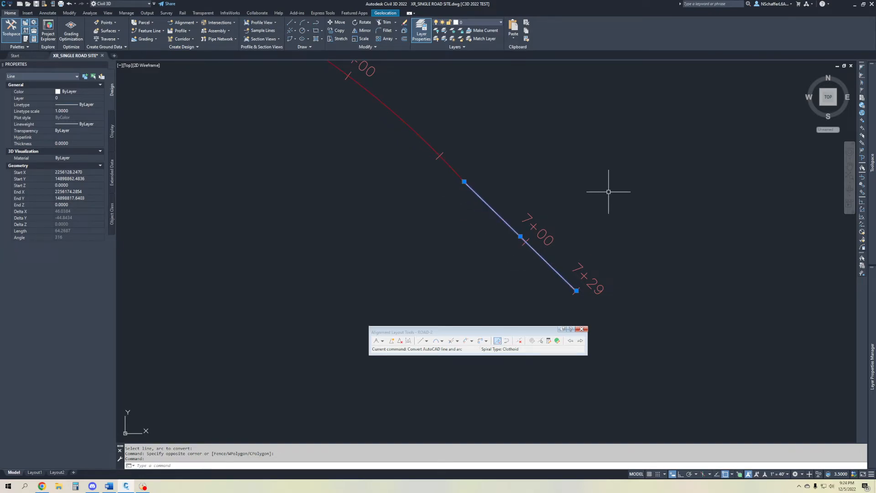
key(Delete)
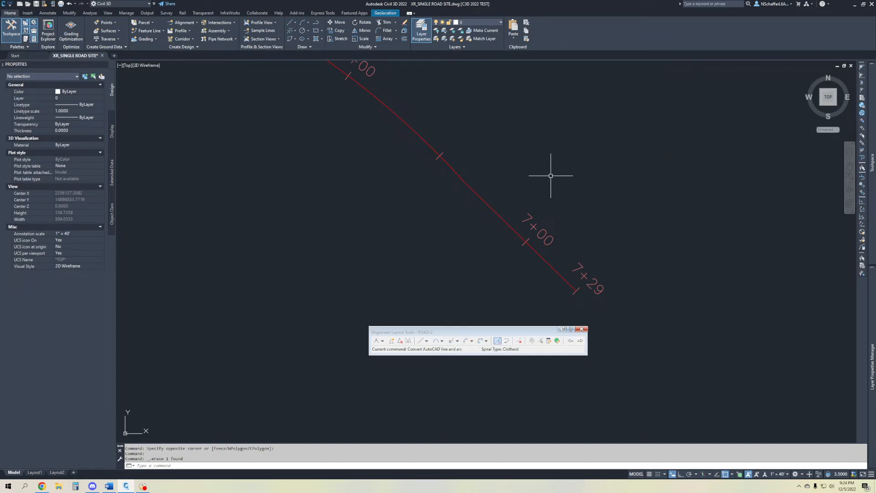
- Erase the whole ROAD-2 alignment together with the leftover drawn object lying along it
scroll(523, 221, down, 5)
scroll(523, 222, down, 2)
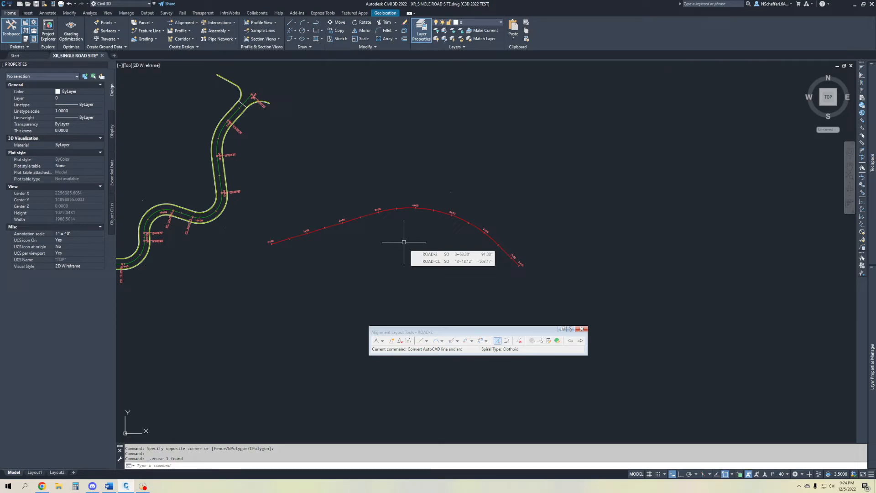
click(434, 200)
click(417, 245)
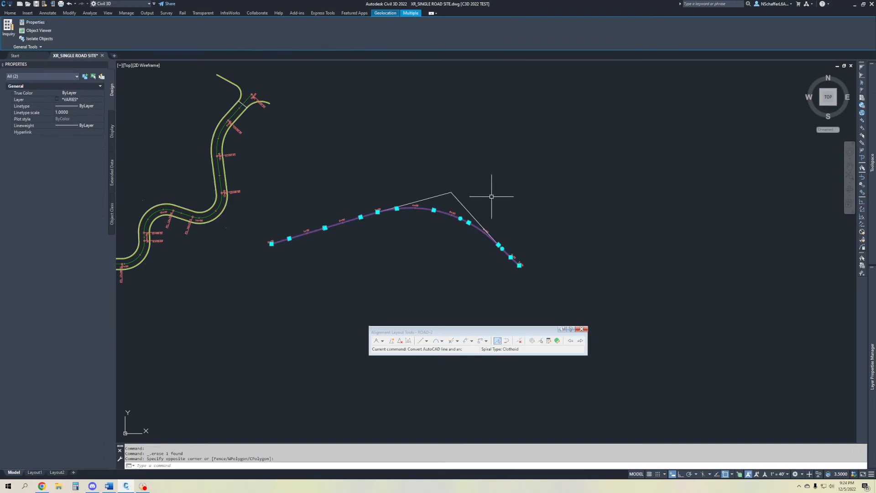
key(Delete)
key(Escape)
key(Escape)
- Examine the ROAD-CL alignment and its station labels from the northeast entrance through the curves to the building
middle_drag(264, 121, 450, 129)
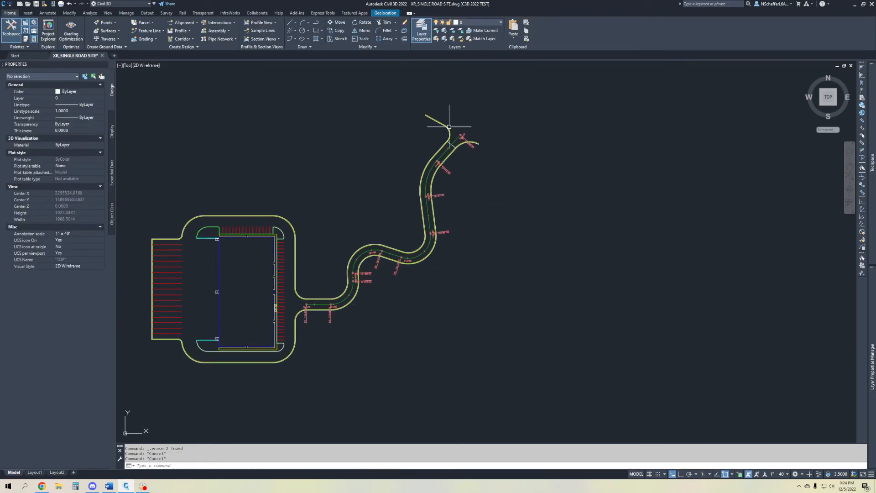
scroll(433, 150, up, 2)
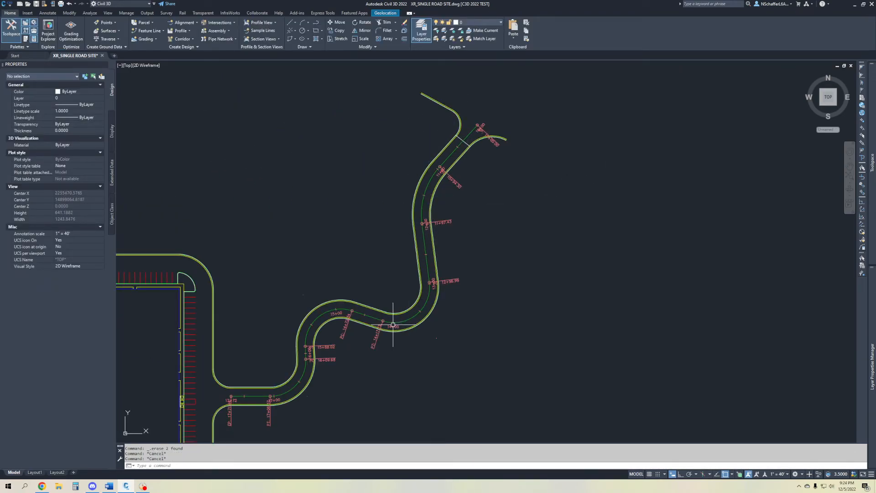
mouse_move(225, 405)
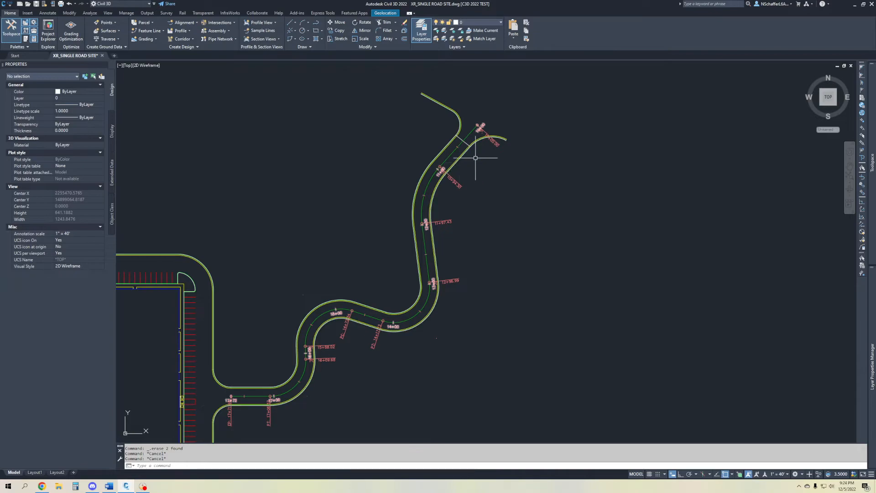
scroll(482, 131, up, 6)
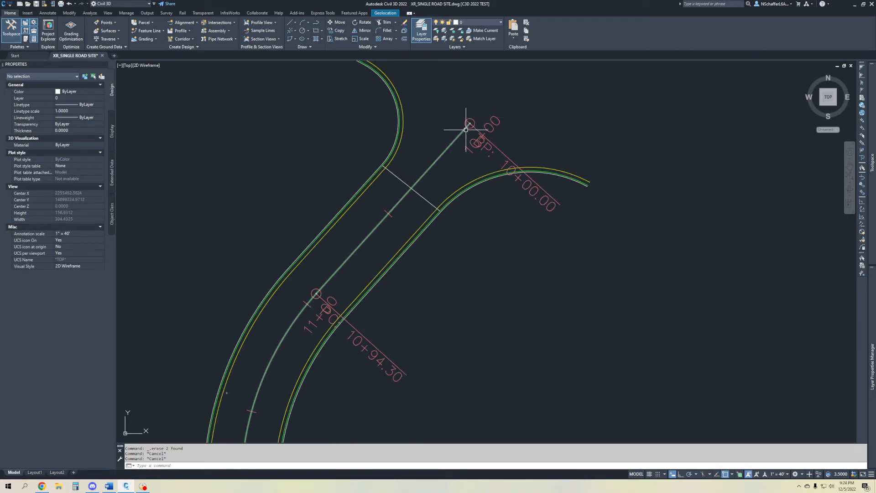
mouse_move(466, 129)
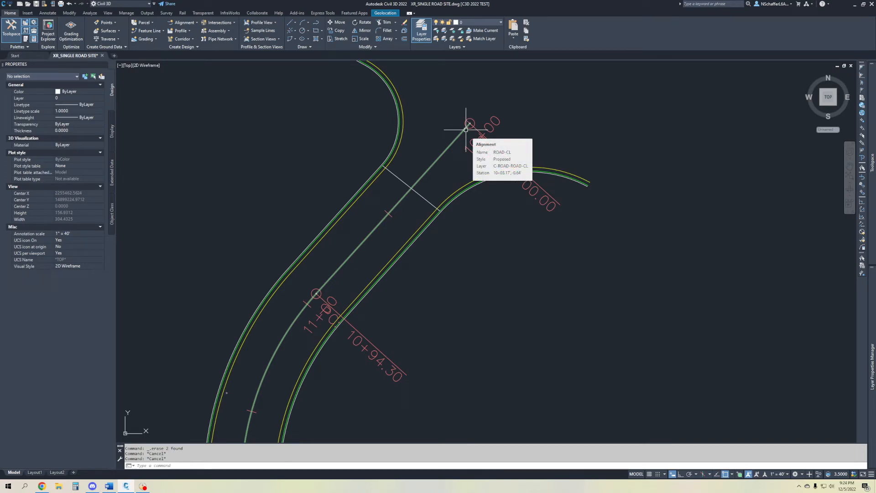
scroll(465, 130, down, 6)
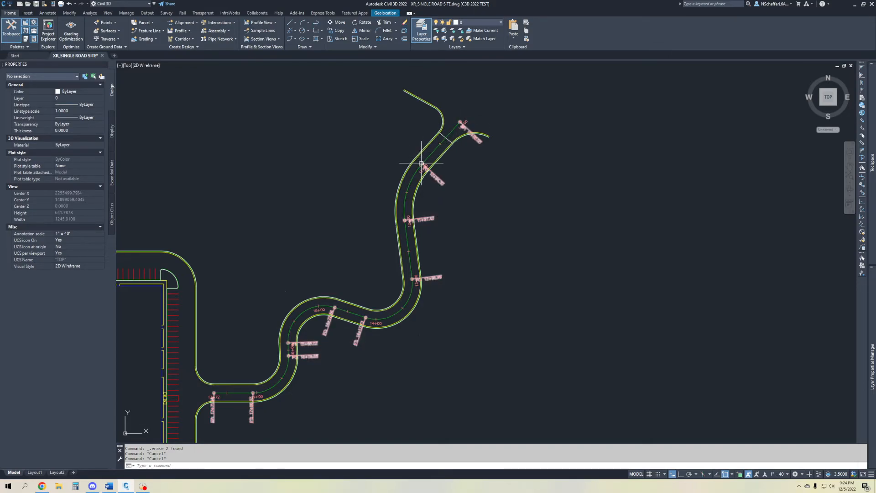
scroll(427, 168, up, 4)
scroll(483, 174, down, 2)
middle_drag(478, 174, 391, 284)
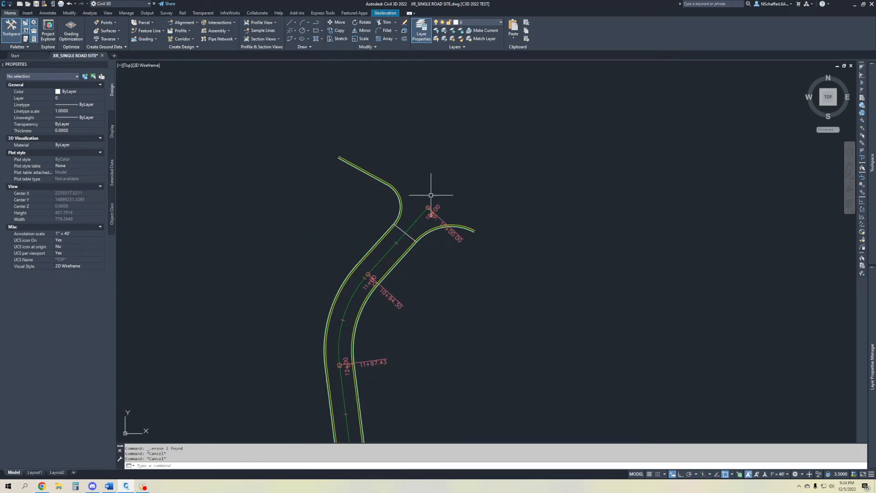
mouse_move(362, 270)
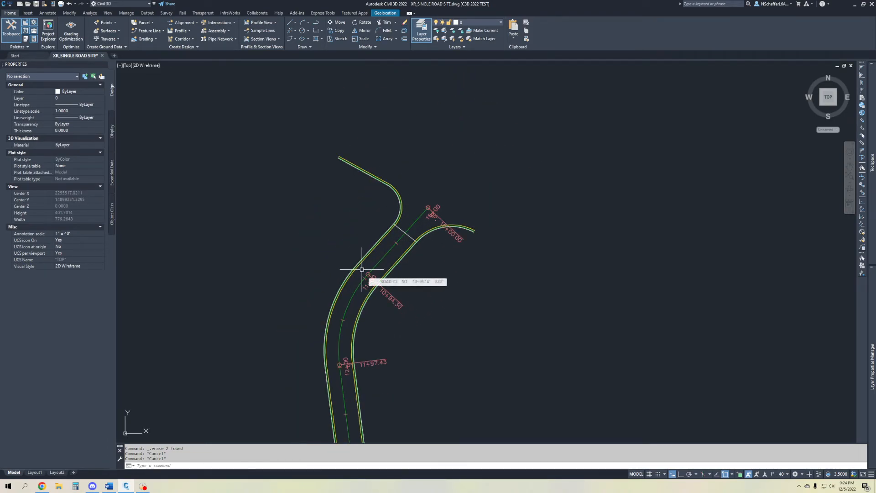
scroll(391, 211, down, 2)
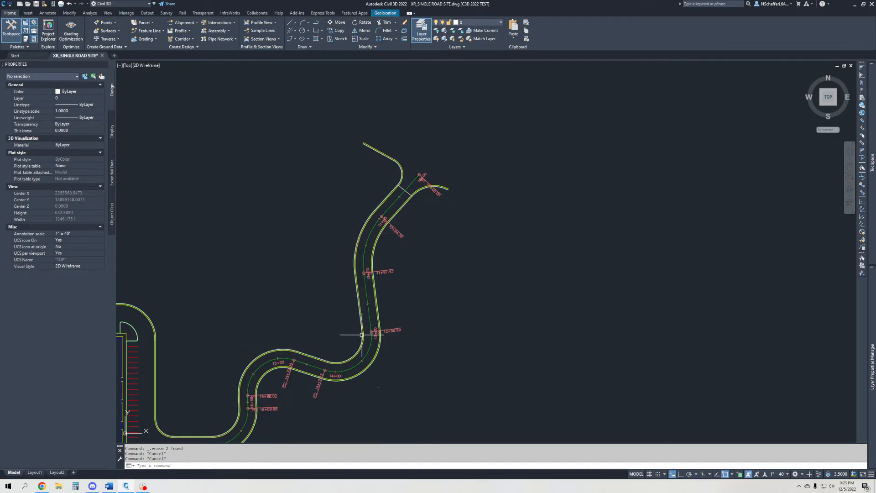
middle_drag(333, 370, 418, 286)
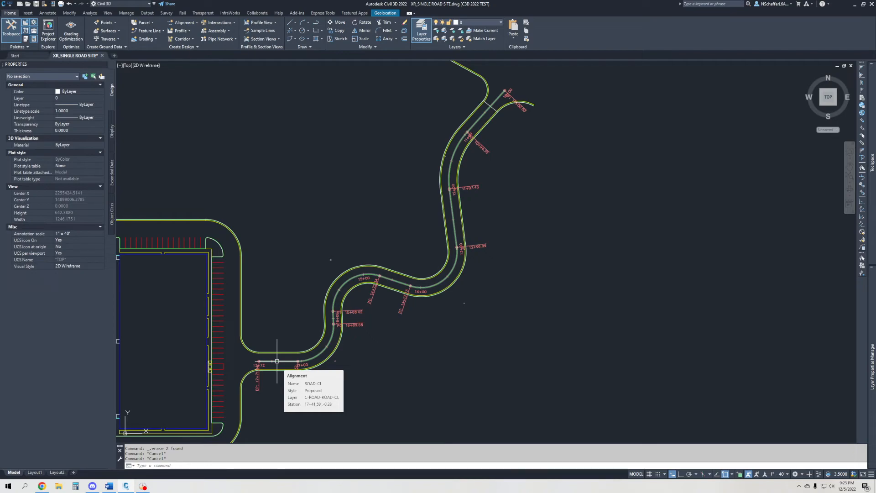
scroll(379, 383, down, 2)
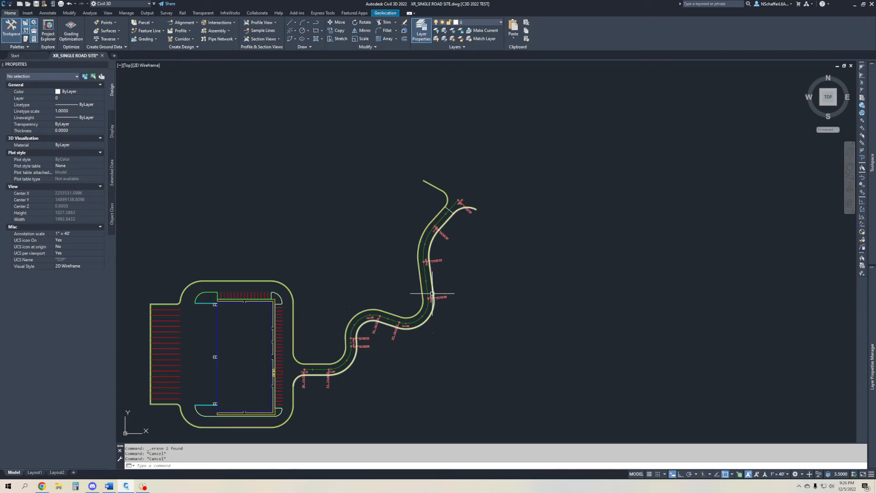
scroll(463, 227, up, 4)
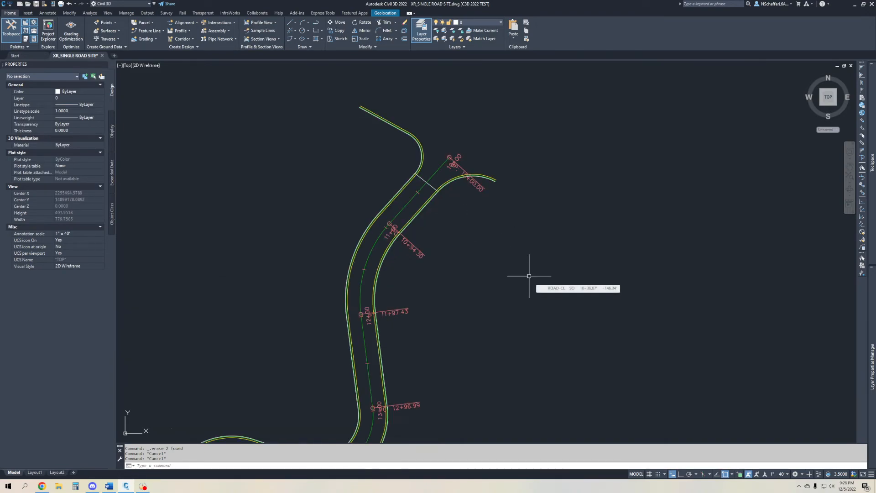
- Draw a long single-segment polyline sloping from northwest to southeast, just northeast of the road entrance
text(pl)
key(Return)
middle_drag(596, 200, 556, 316)
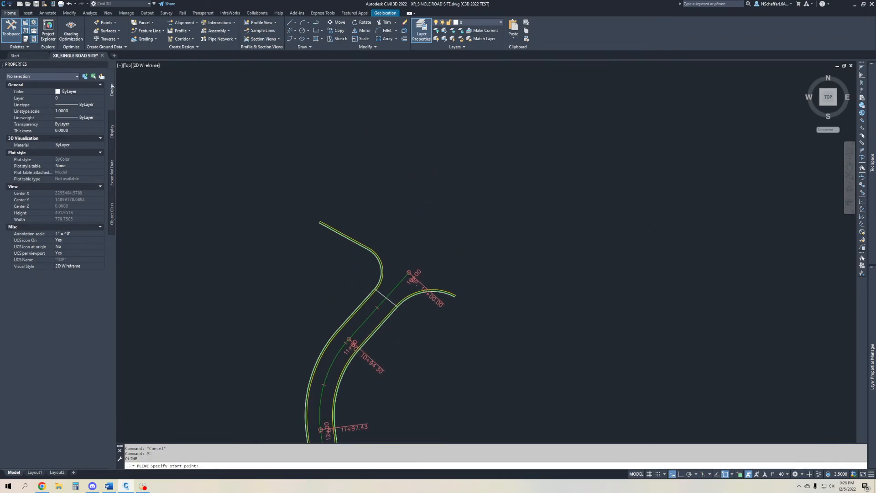
click(265, 130)
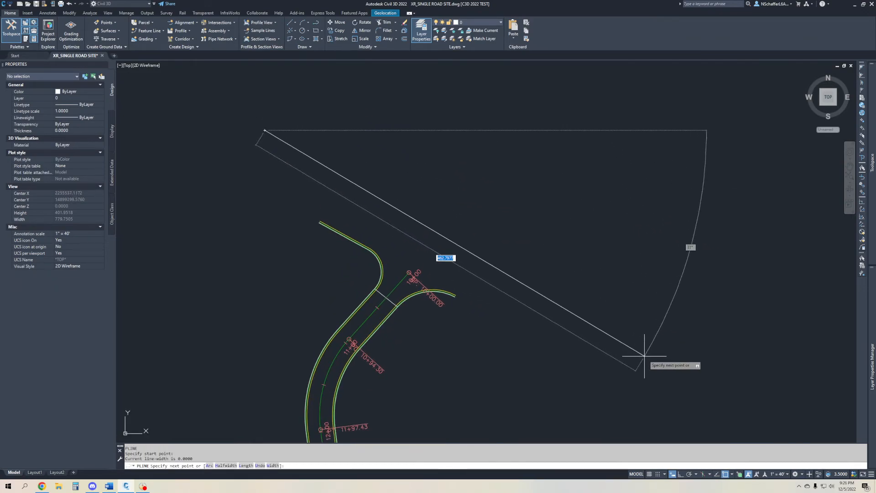
click(685, 377)
key(Escape)
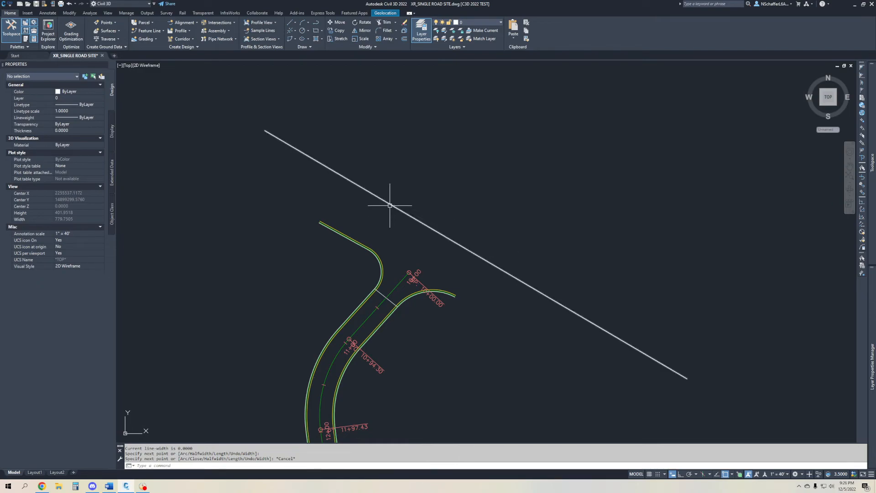
scroll(504, 218, down, 4)
middle_drag(503, 218, 541, 197)
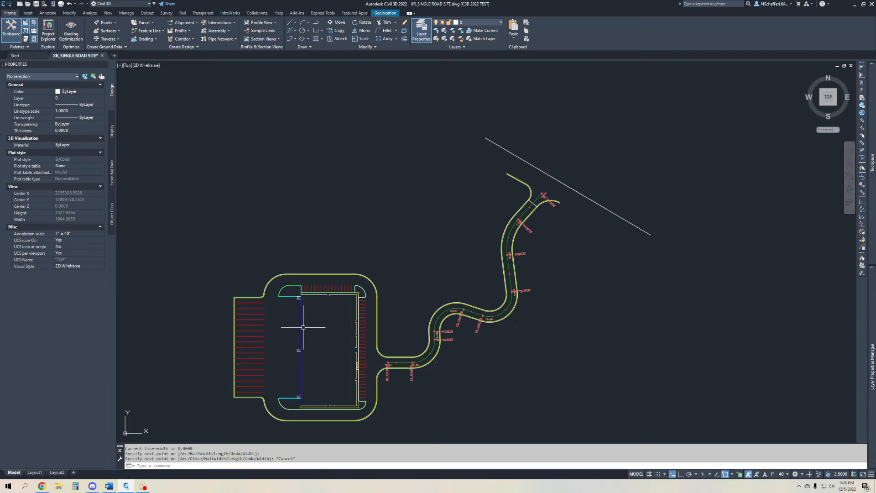
key(space)
key(Escape)
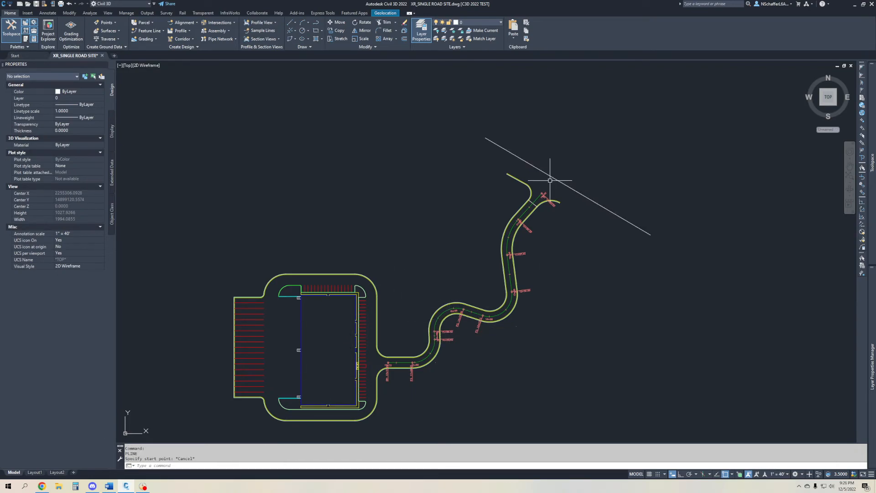
scroll(565, 180, up, 4)
text(PL)
key(Escape)
scroll(467, 163, down, 3)
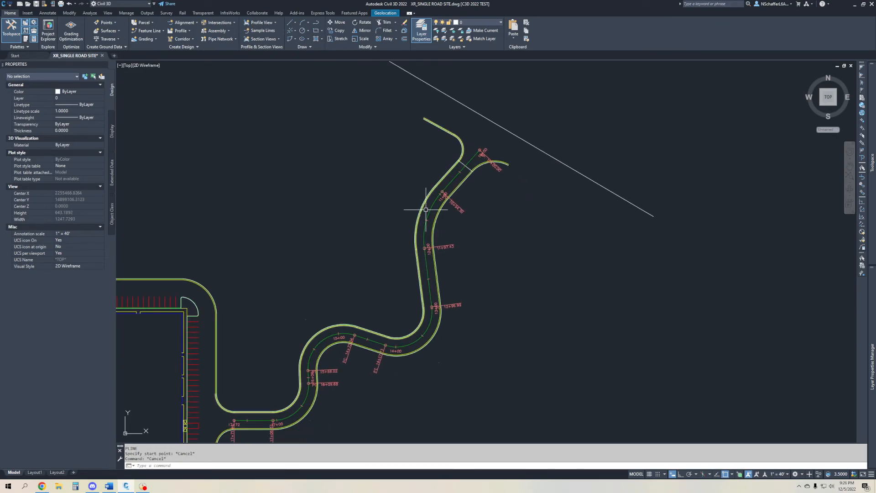
- Examine the curved stretch of ROAD-CL between its beginning at the entrance and the lower curves
scroll(424, 207, up, 2)
scroll(424, 207, up, 1)
scroll(434, 218, down, 2)
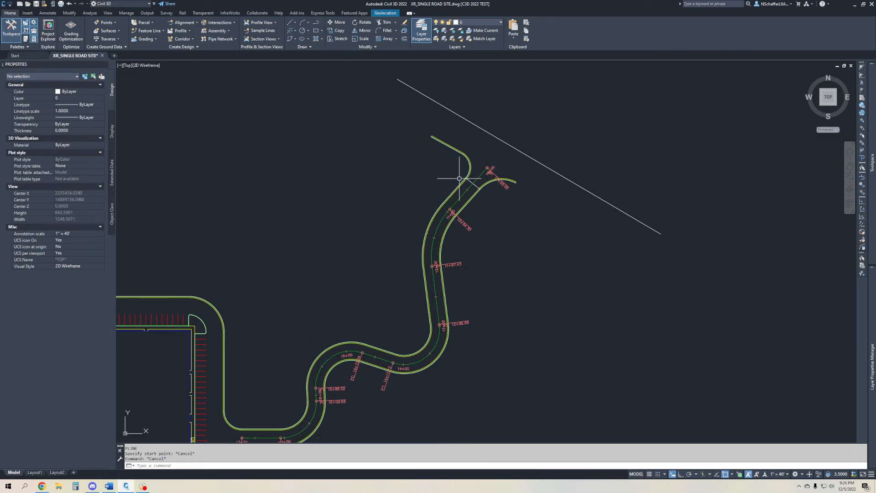
scroll(482, 188, up, 2)
scroll(482, 189, up, 1)
scroll(472, 188, down, 1)
middle_drag(473, 187, 515, 156)
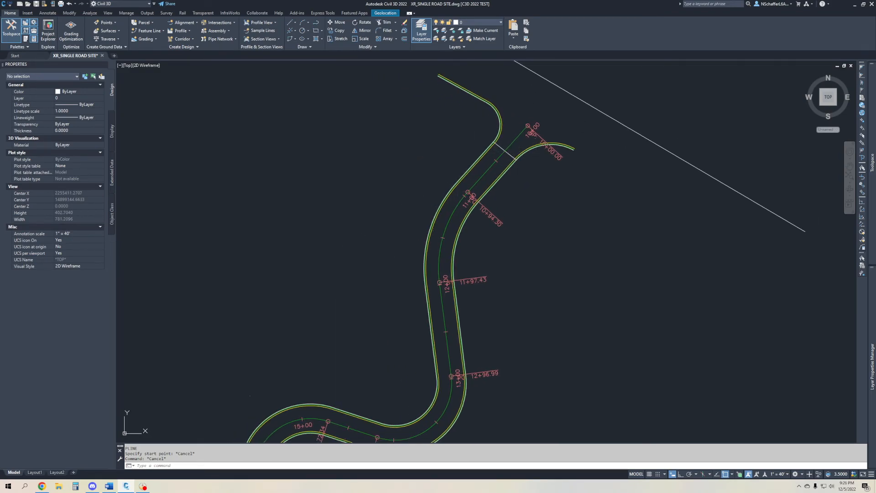
- Draw a three-segment polyline from the road entrance southwest toward the building, ending perpendicular to the building's east wall
scroll(338, 273, down, 2)
middle_drag(339, 273, 456, 205)
text(PL)
key(Return)
click(546, 113)
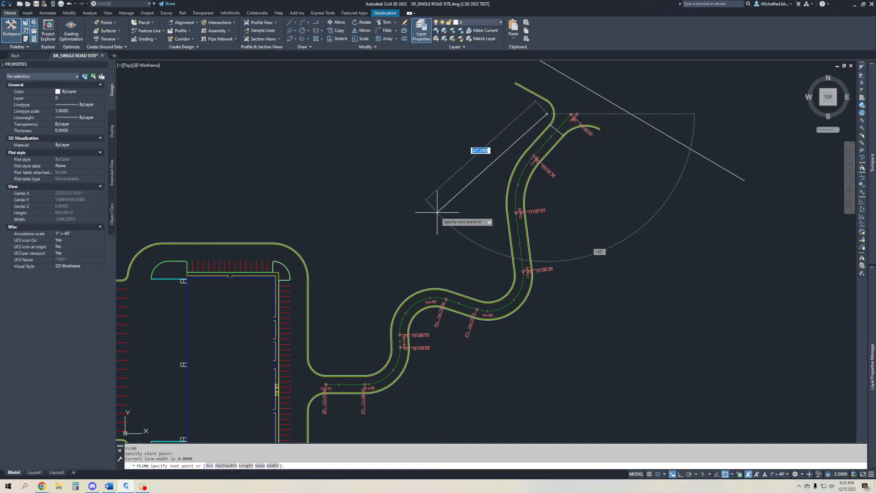
click(377, 298)
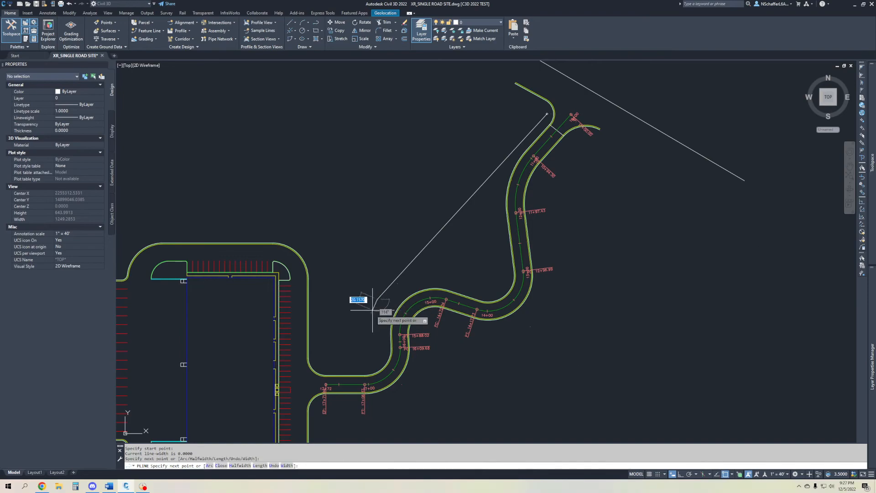
click(357, 356)
scroll(274, 353, up, 8)
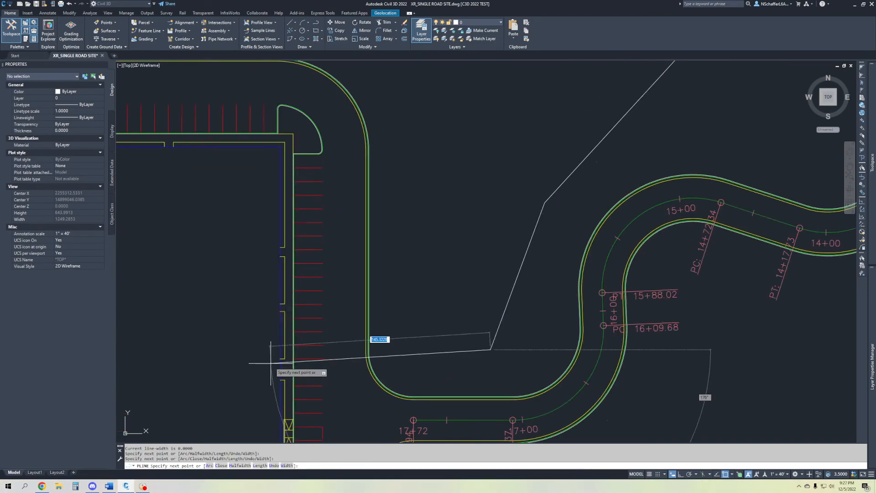
text(PER)
key(Return)
click(287, 330)
key(Escape)
- Stretch the new polyline's lower bend vertex slightly northwest, away from the road's last curve
scroll(539, 283, down, 2)
middle_drag(540, 284, 337, 361)
scroll(336, 362, down, 3)
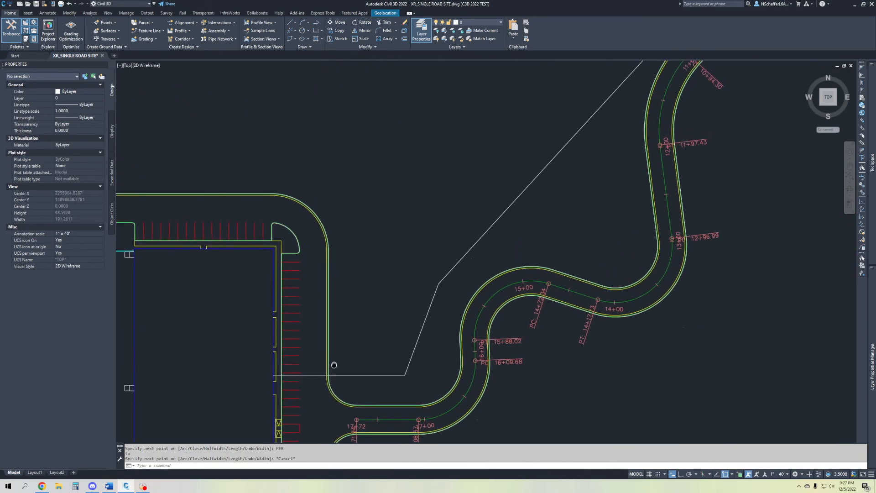
scroll(469, 287, down, 1)
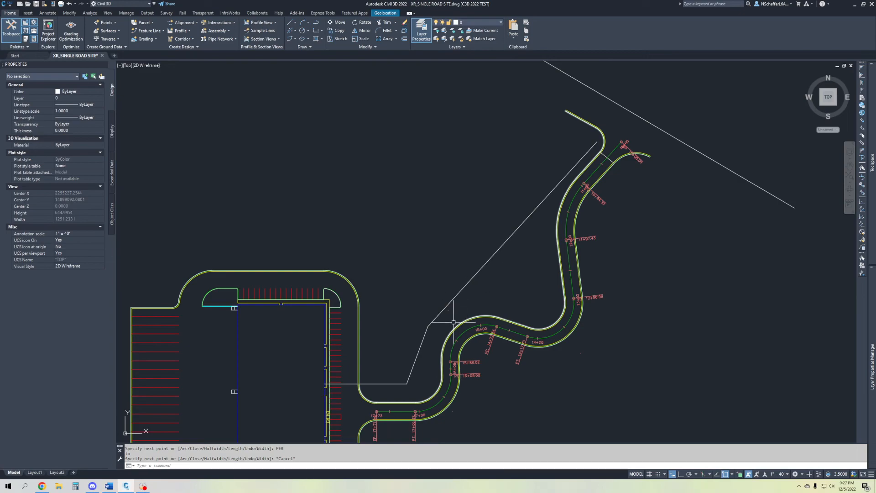
click(407, 384)
click(407, 384)
click(396, 371)
- Remove the polyline's middle vertex so a single straight segment links the road entrance to the lower bend
click(428, 326)
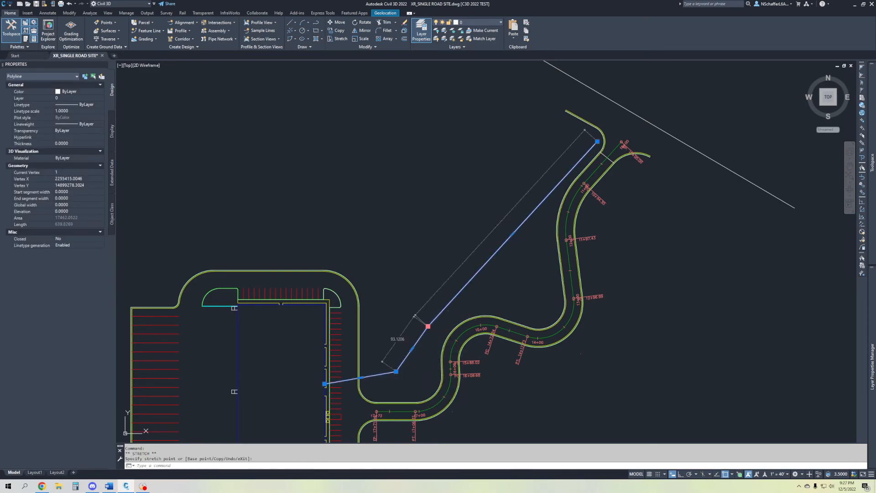
key(Escape)
key(ctrl)
click(428, 326)
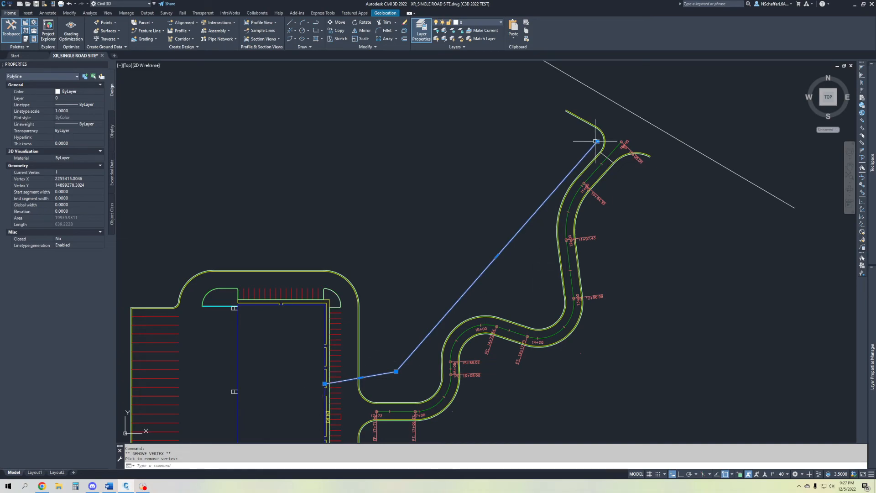
- Compare the straight two-segment polyline with the curving ROAD-CL route from the road entrance to the parking area beside the building
scroll(615, 141, up, 4)
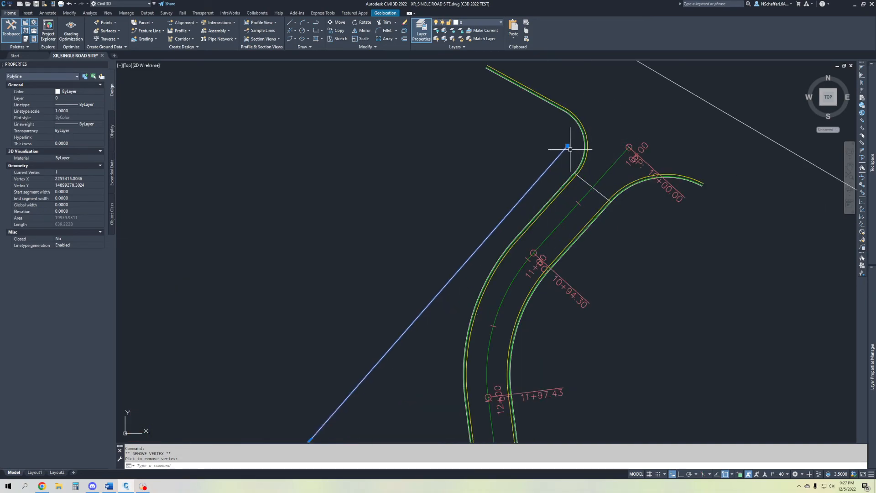
middle_drag(571, 147, 636, 81)
middle_drag(424, 351, 595, 192)
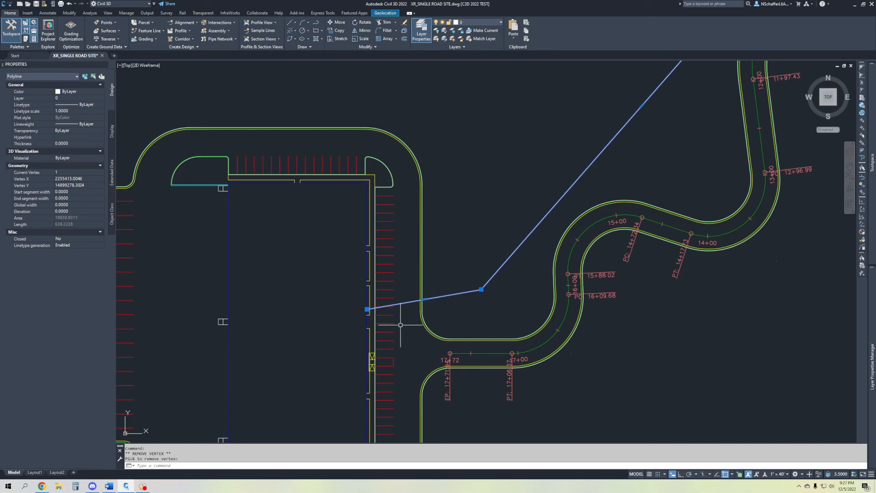
scroll(538, 245, down, 4)
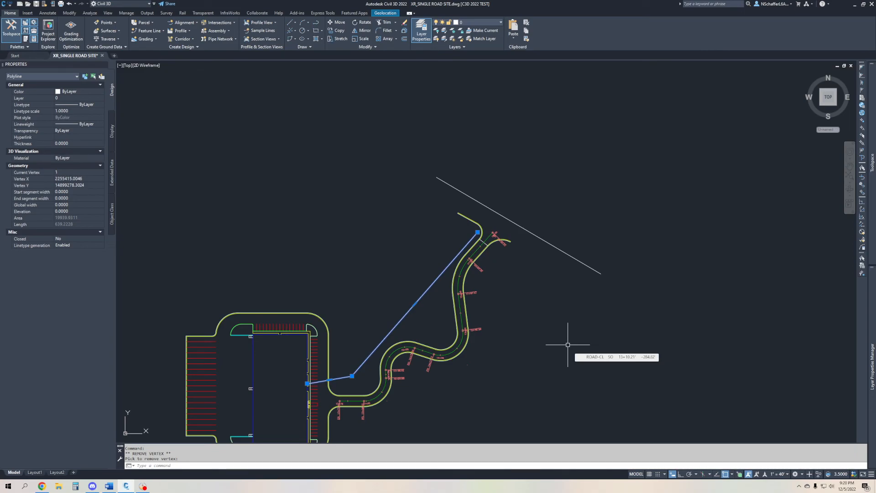
scroll(468, 267, up, 4)
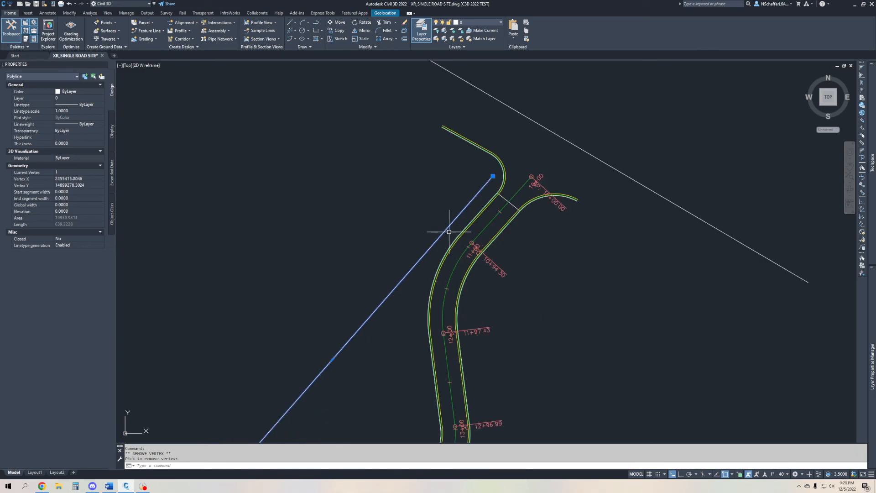
middle_drag(414, 329, 524, 155)
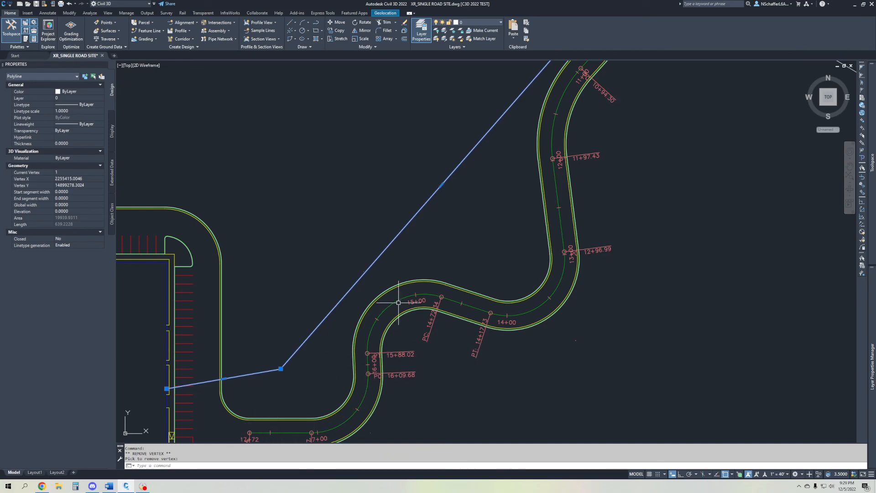
scroll(579, 73, down, 3)
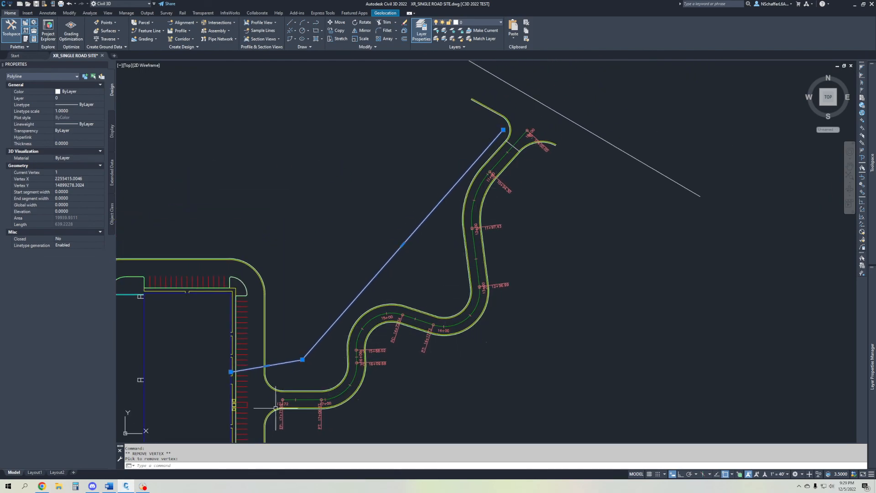
middle_drag(417, 369, 437, 340)
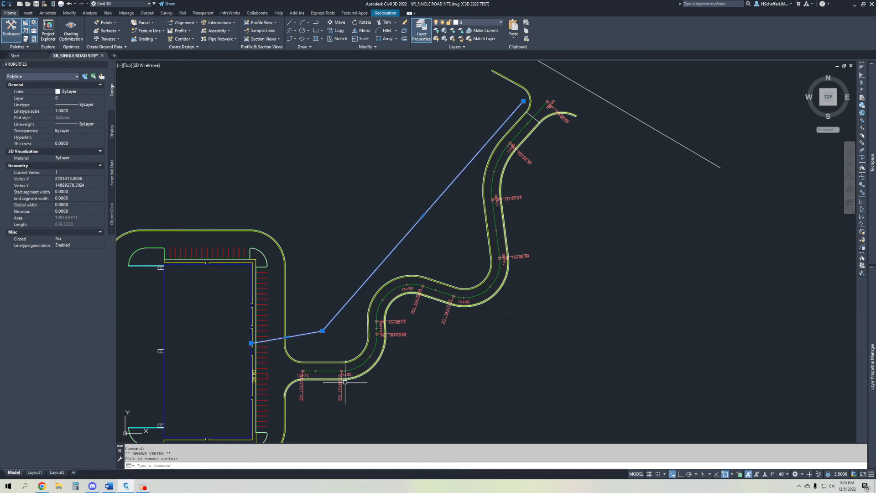